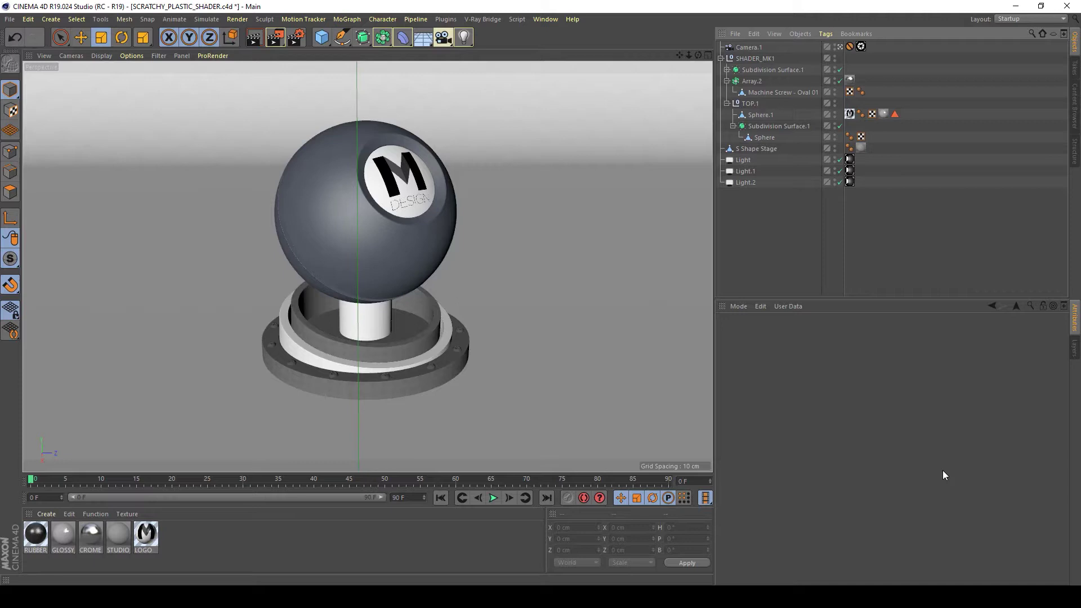
- Create a V-Ray Advanced Material and name it PLASTIC
click(95, 513)
click(187, 548)
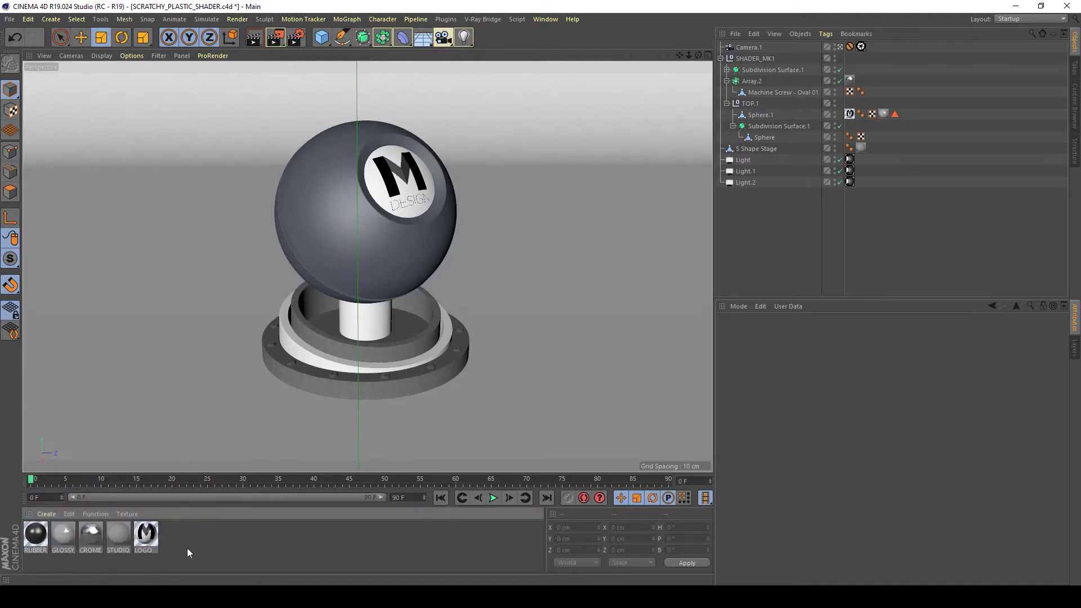
click(46, 515)
mouse_move(65, 435)
click(184, 424)
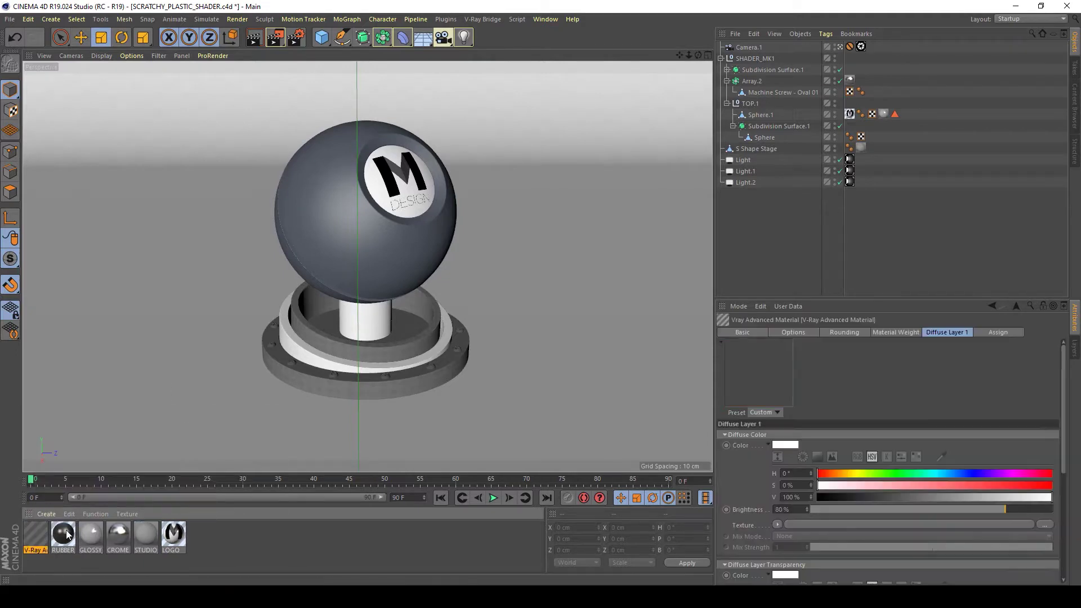
double_click(45, 539)
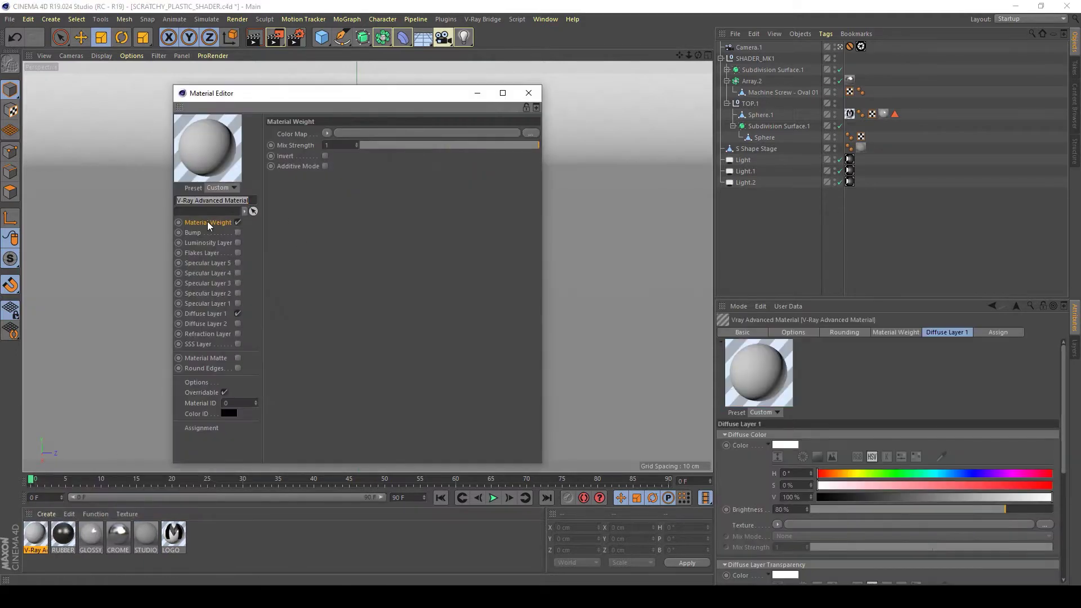
text(PLA)
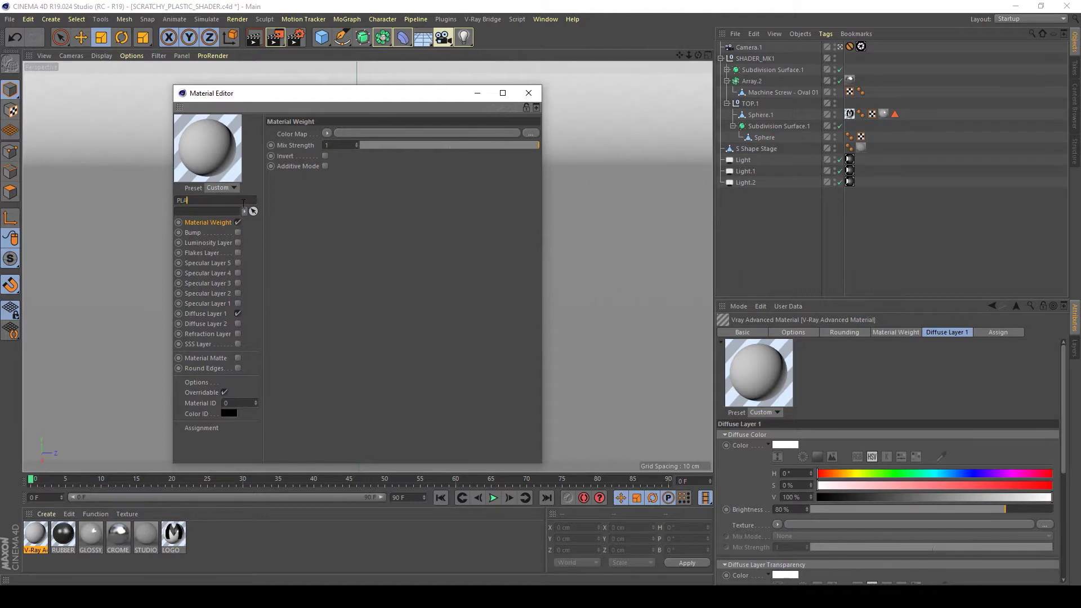
text(STIC)
key(Return)
- Set the PLASTIC material's Diffuse Layer 1 color to pure red with 100% saturation, and enable Specular Layer 1
click(206, 313)
click(523, 183)
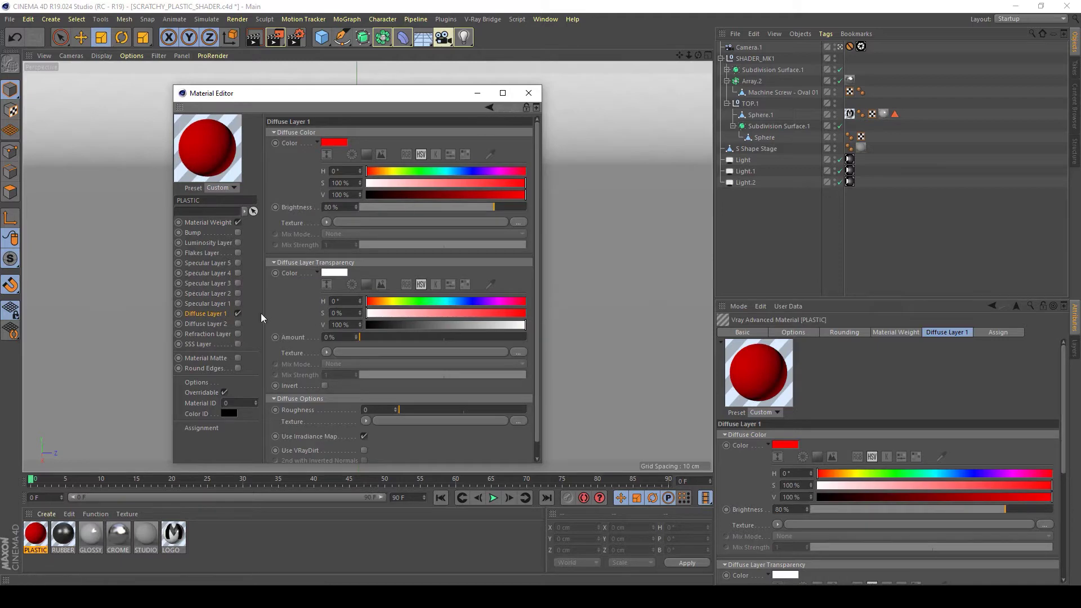
click(210, 305)
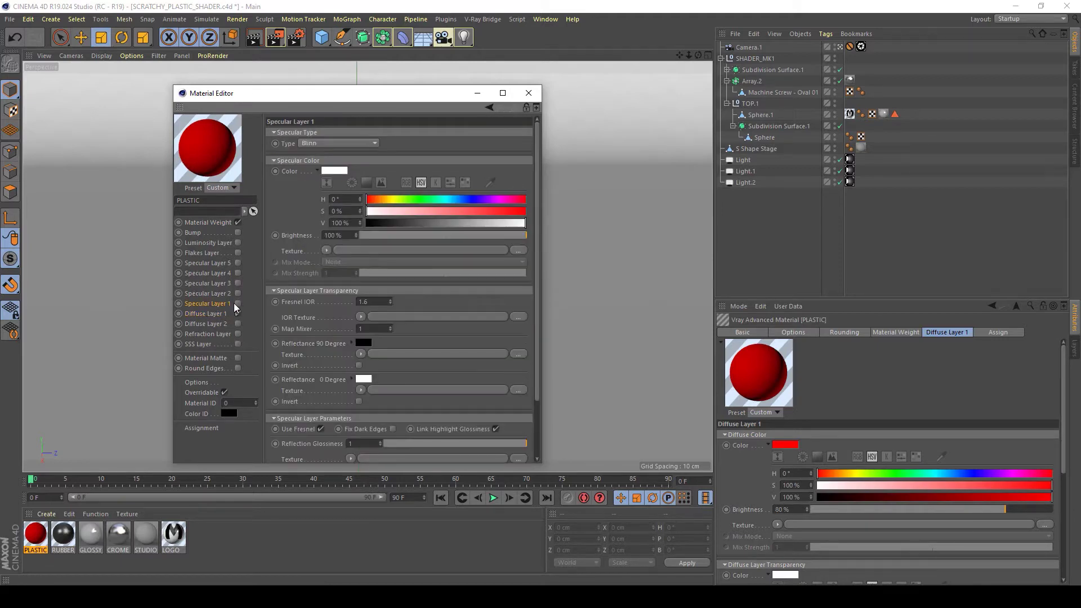
click(239, 304)
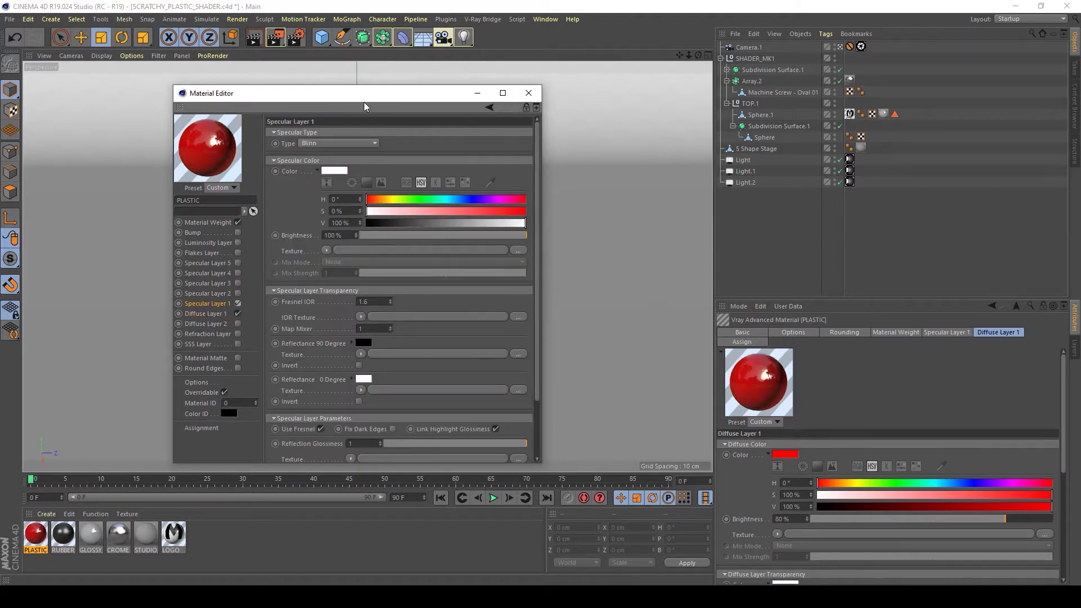
- Enlarge the Material Editor and set the Reflection Glossiness of Specular Layer 1 to 0.6
drag(367, 94, 394, 83)
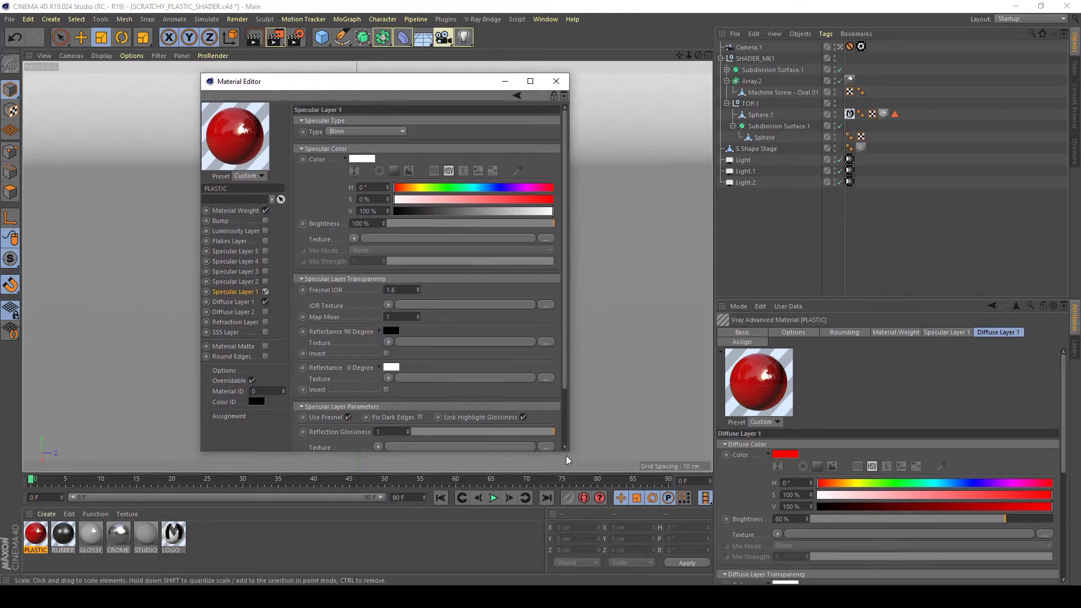
drag(566, 453, 643, 526)
drag(485, 81, 440, 61)
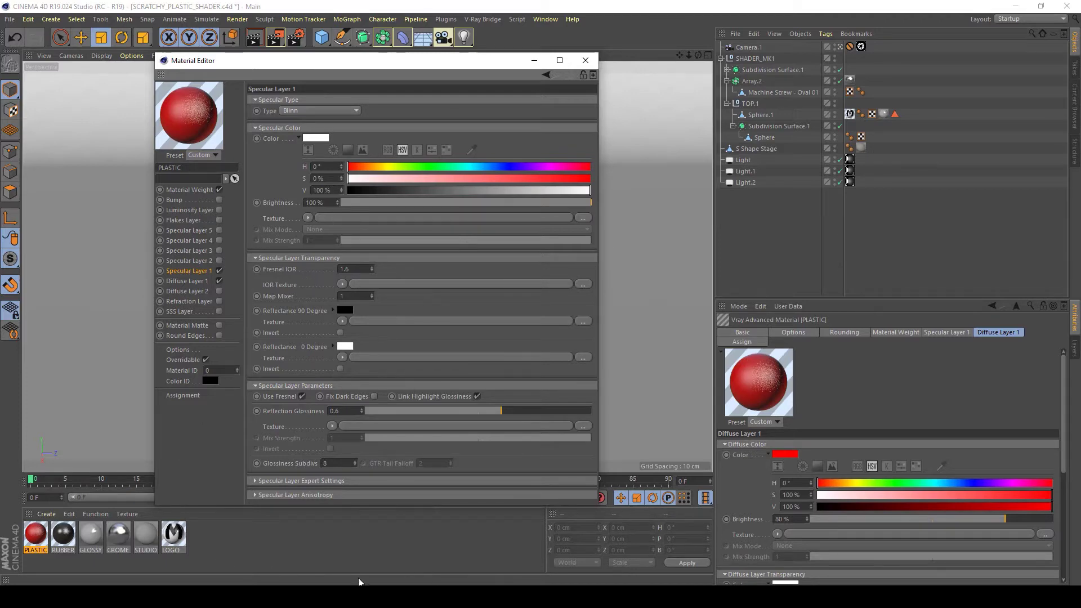
- Load DGruwier_dirt_01_fingerprints_white.tif from the tex folder in File Explorer as the Specular Color texture of Specular Layer 1
key(alt+Tab)
drag(490, 140, 821, 190)
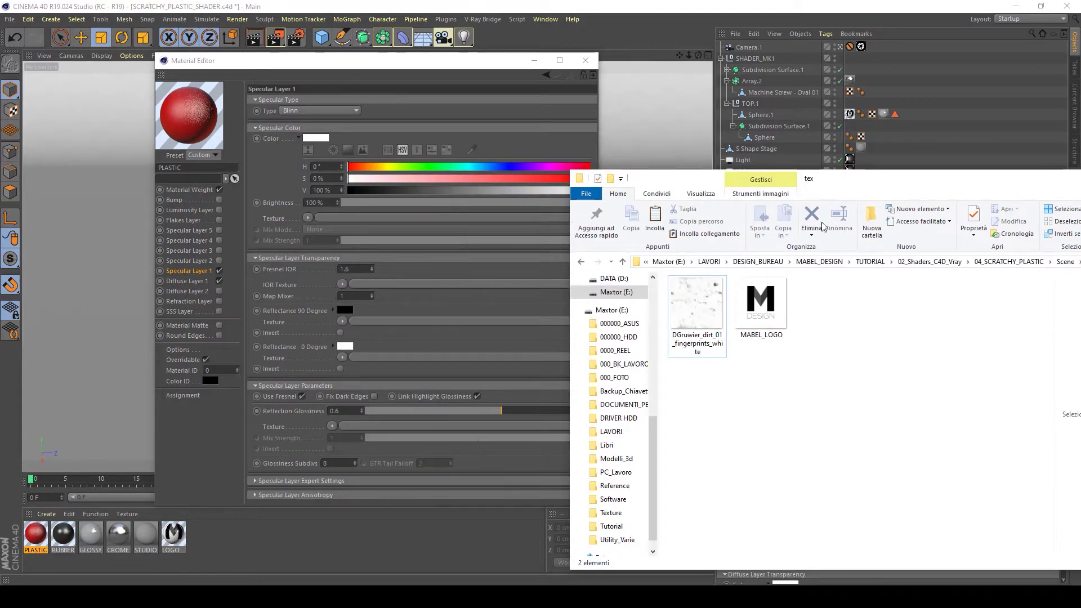
drag(699, 329, 318, 217)
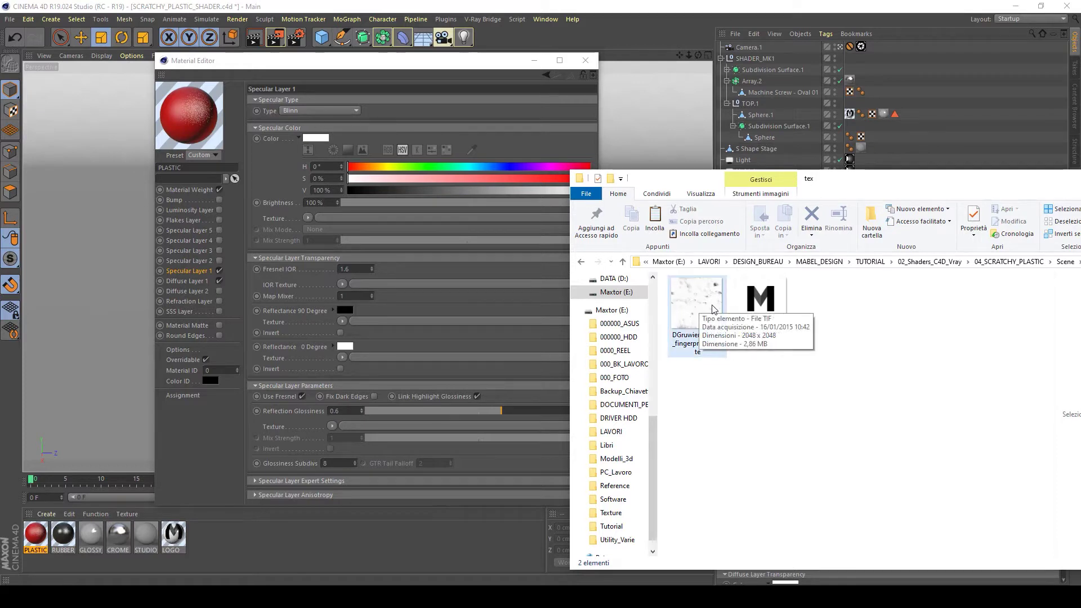
drag(703, 310, 353, 217)
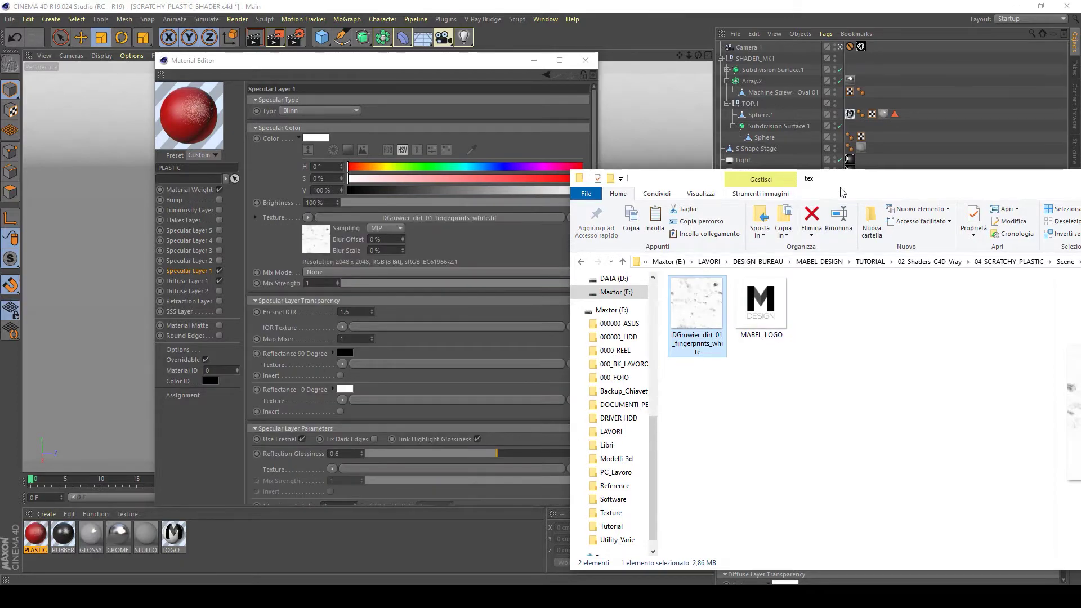
drag(890, 178, 523, 251)
click(776, 254)
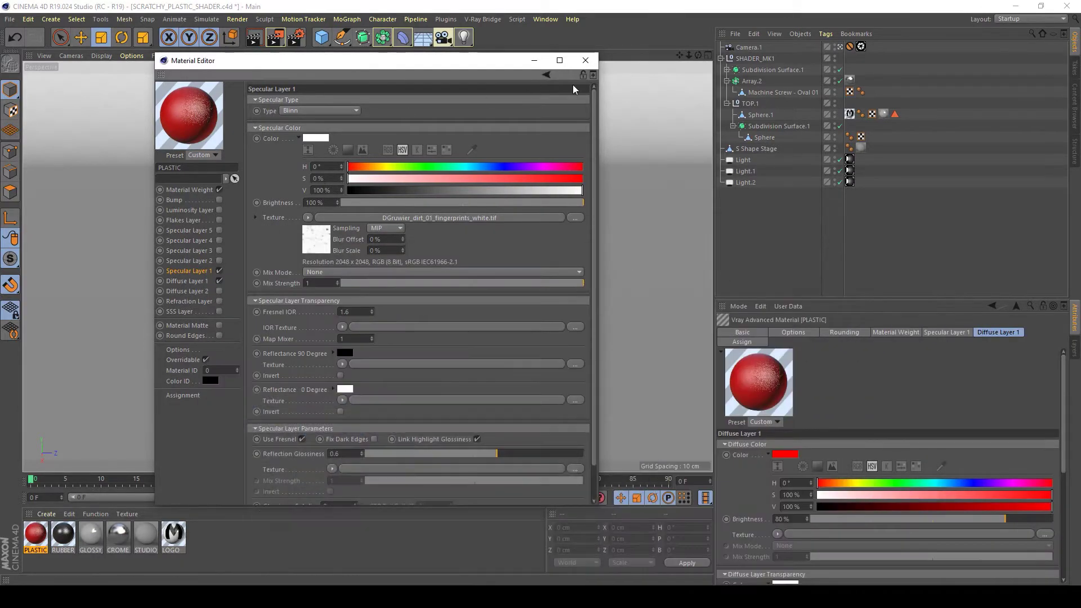
- Assign the PLASTIC material to the Sphere object under Subdivision Surface.1 and minimize the Material Editor
drag(43, 537, 766, 138)
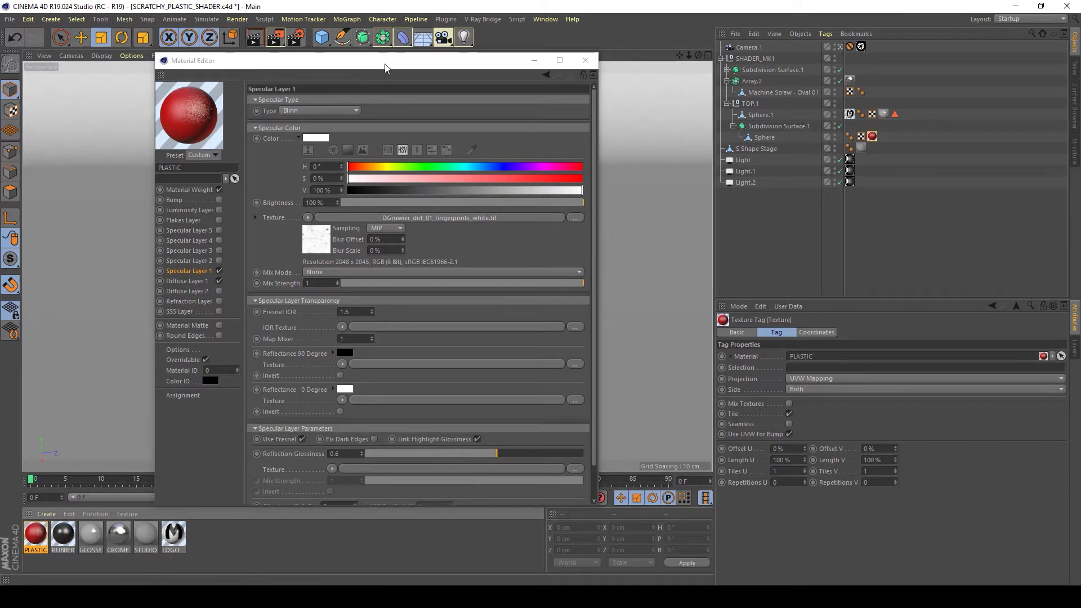
drag(383, 67, 276, 153)
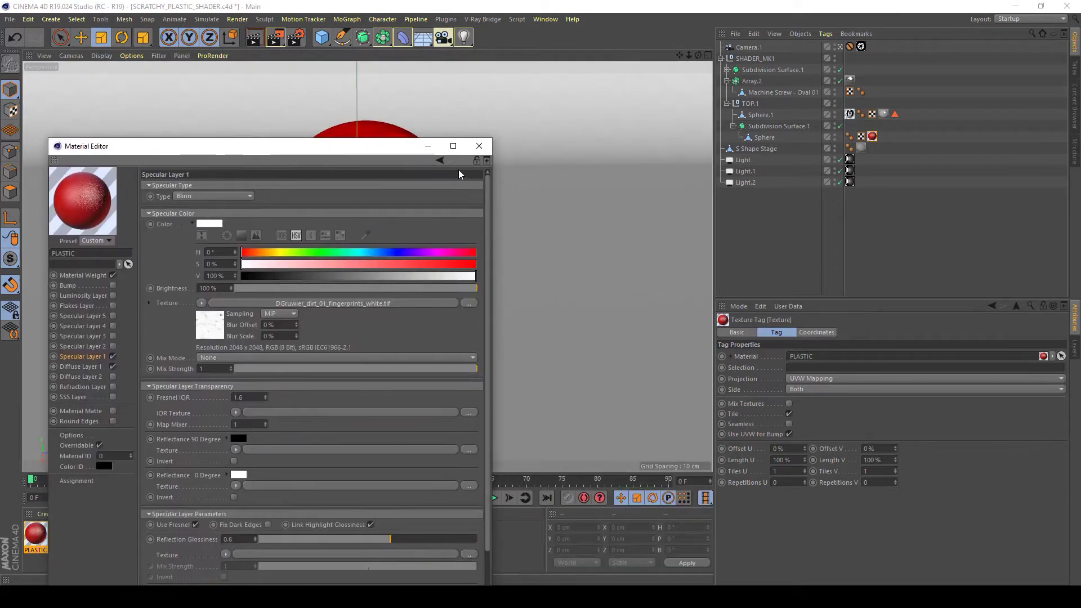
click(428, 147)
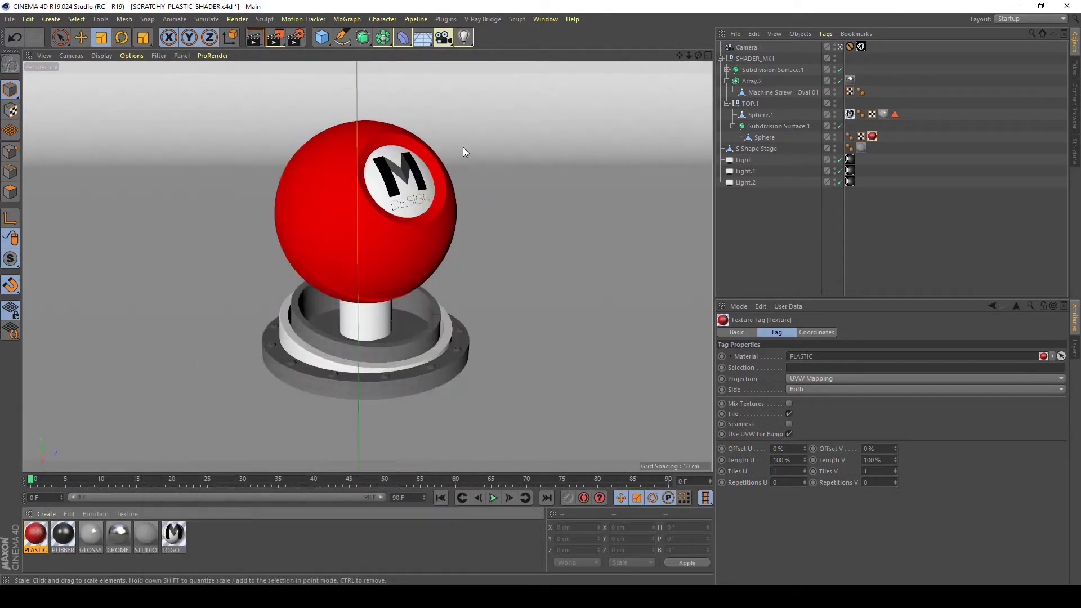
- Render the scene in the Picture Viewer, examine the fingerprint reflections on the red sphere, and close the viewer
click(278, 42)
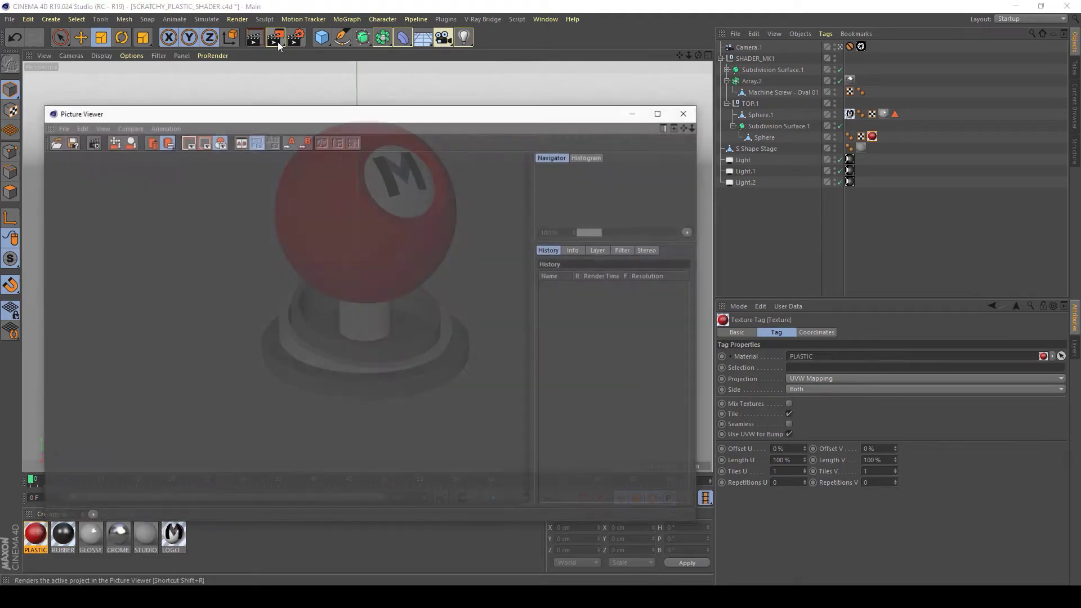
drag(417, 311, 331, 300)
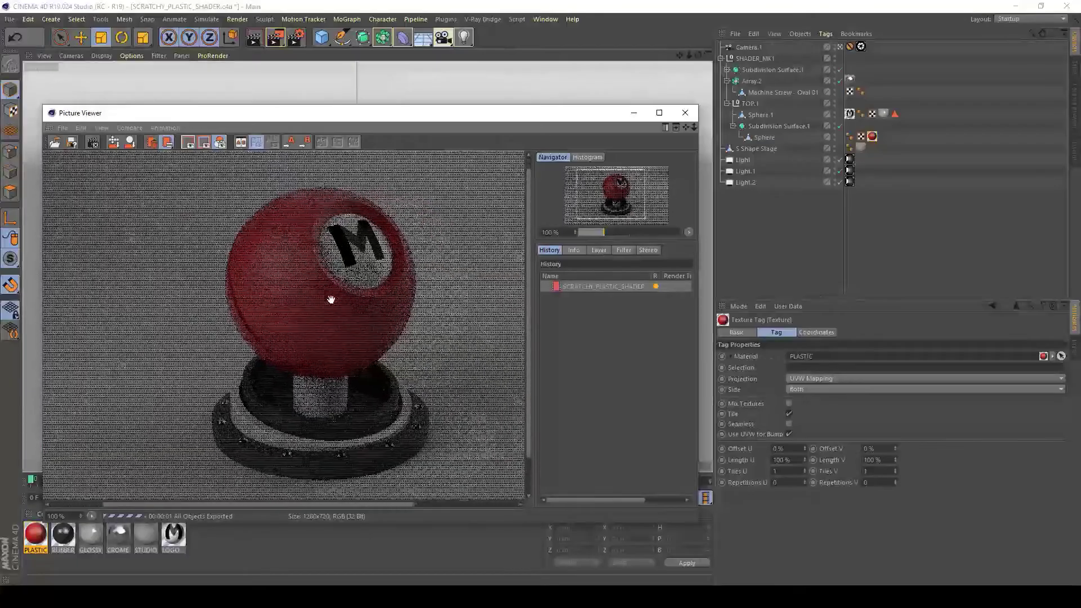
drag(541, 114, 511, 99)
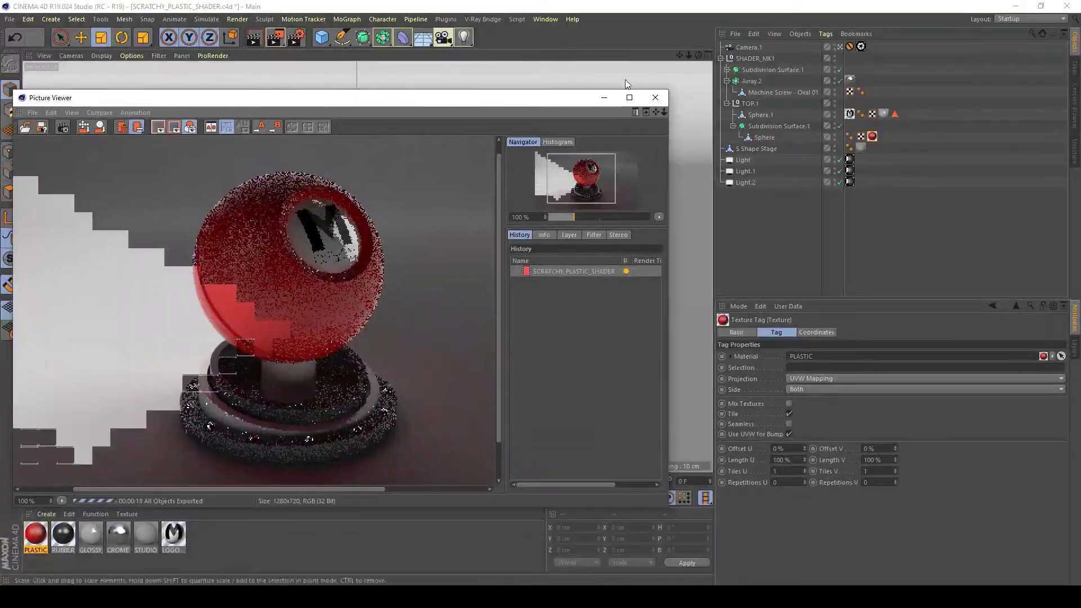
drag(311, 257, 305, 245)
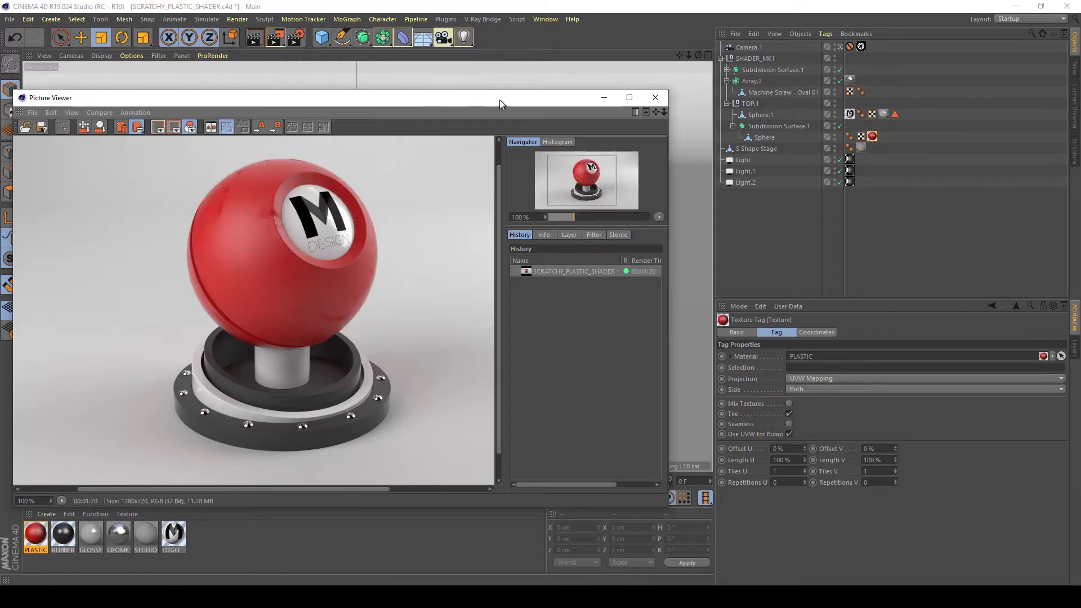
drag(436, 99, 705, 92)
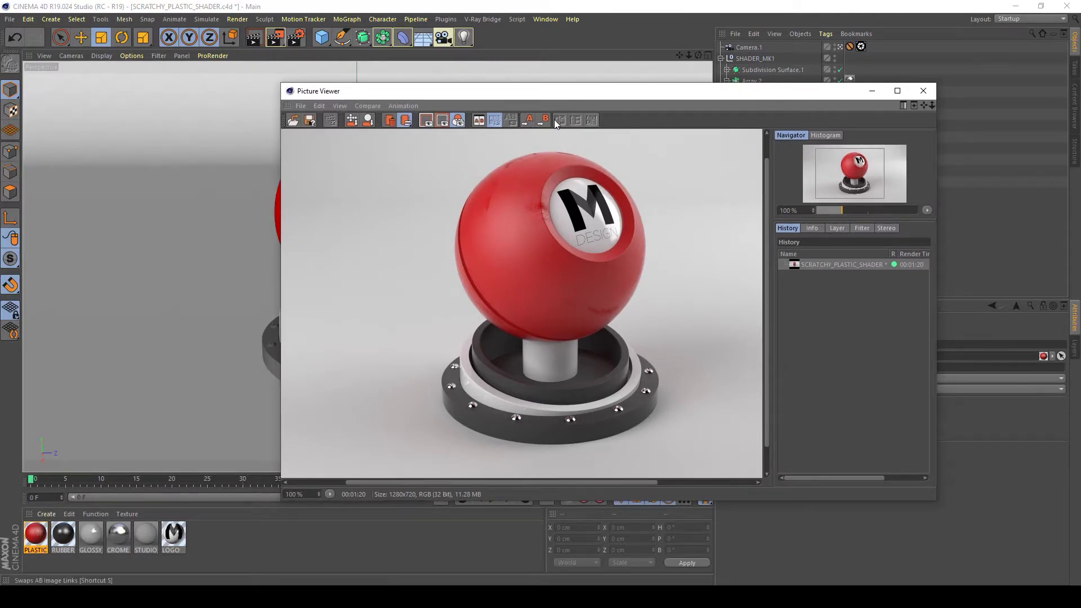
drag(549, 91, 481, 80)
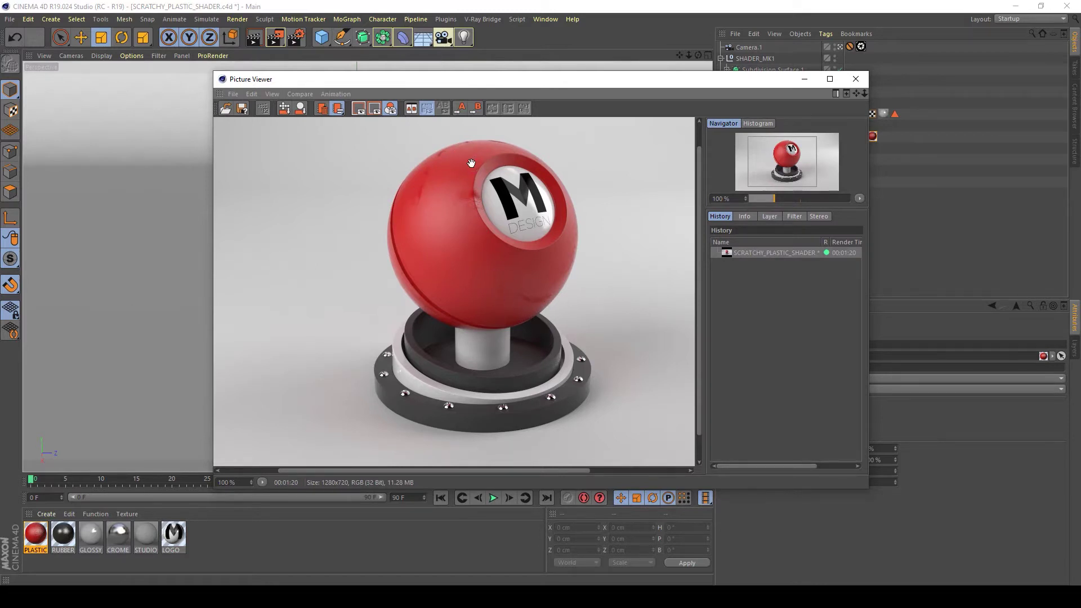
drag(537, 80, 437, 73)
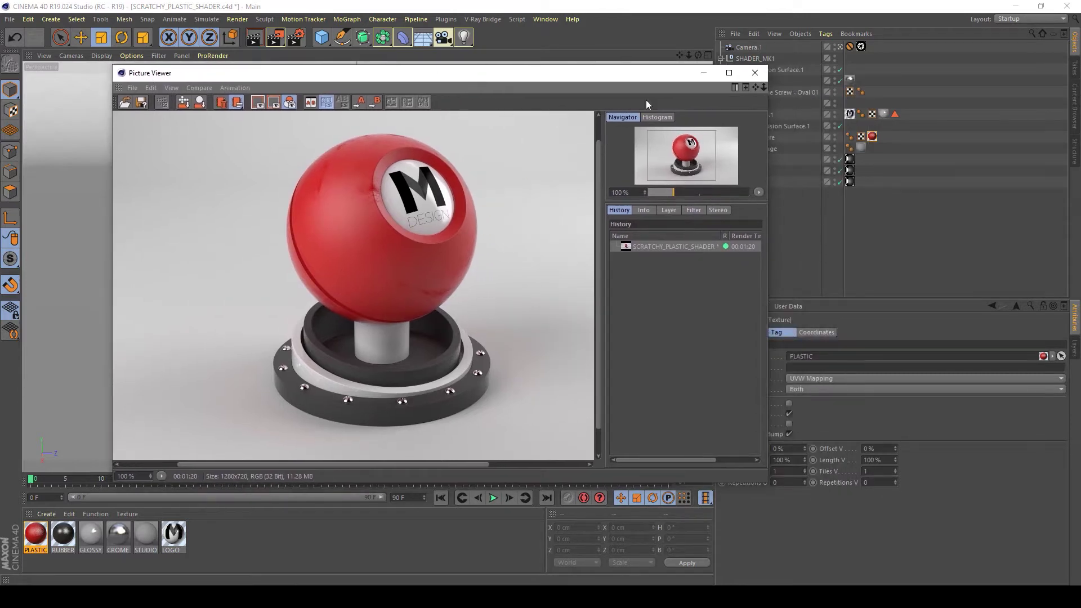
click(755, 73)
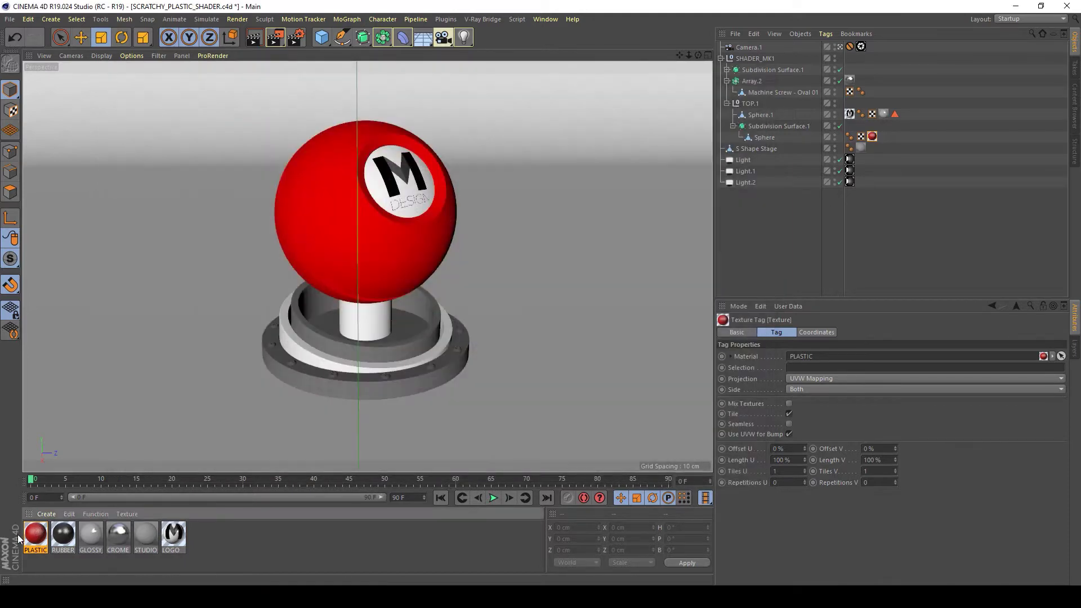
- Copy the fingerprints texture from Specular Layer 1 into the Diffuse Color texture of PLASTIC's Diffuse Layer 1, and close the Material Editor
double_click(33, 534)
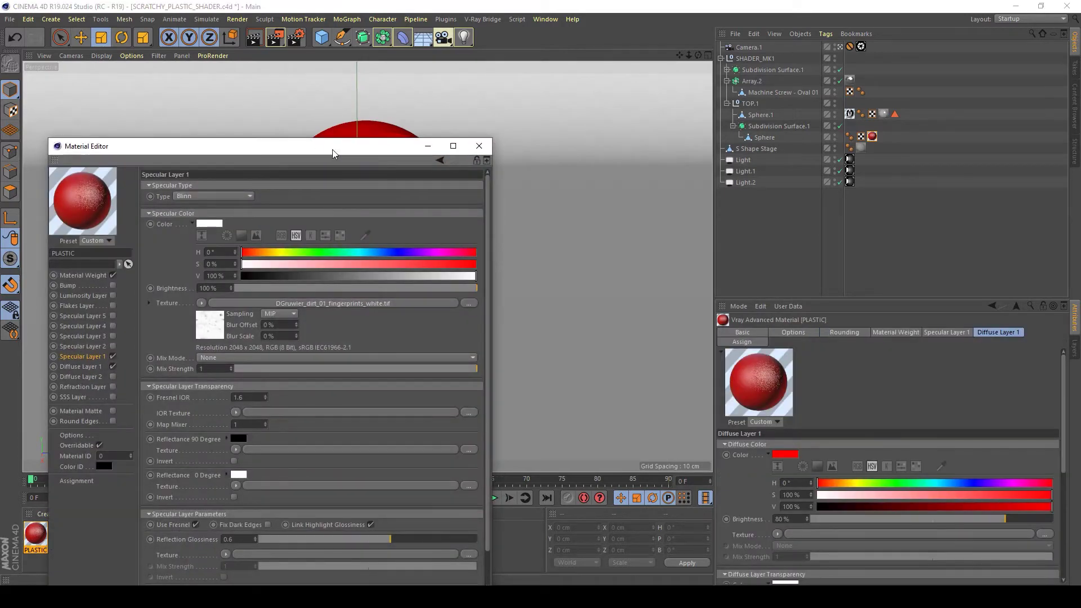
drag(360, 153, 492, 139)
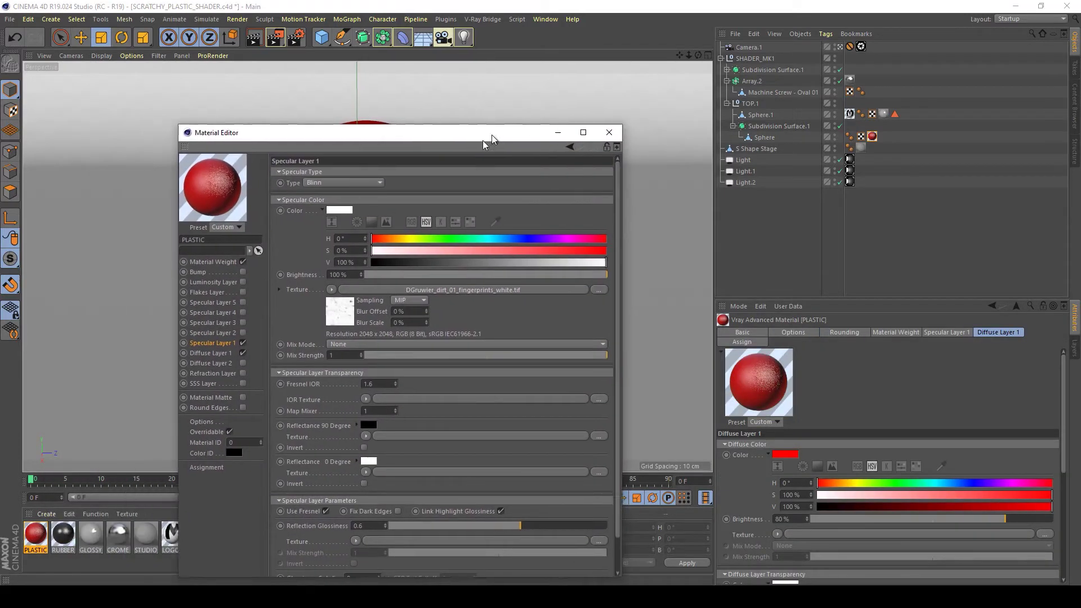
right_click(307, 291)
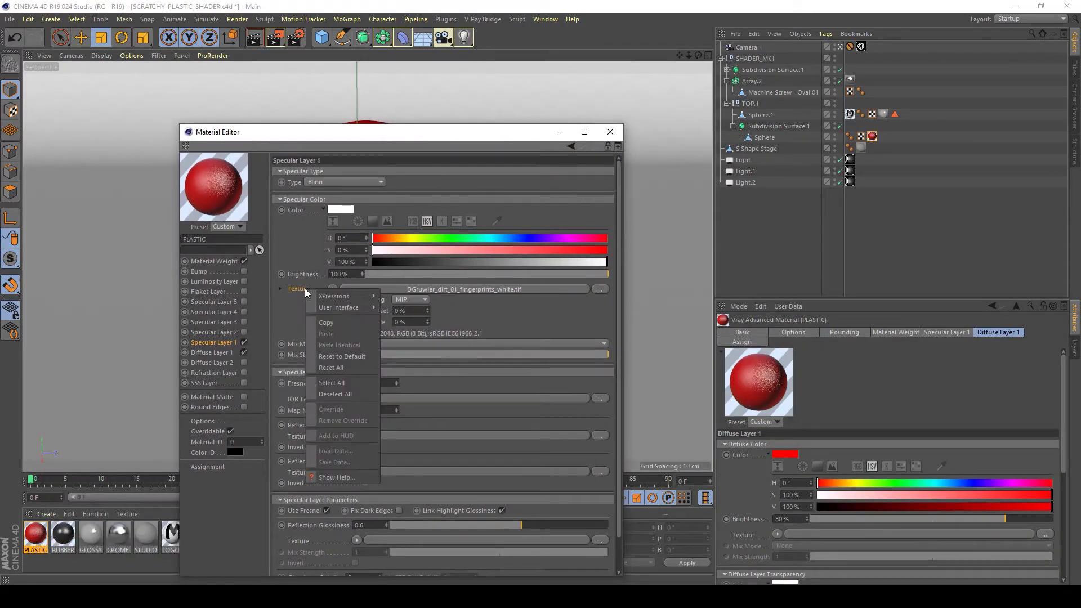
click(210, 353)
right_click(308, 261)
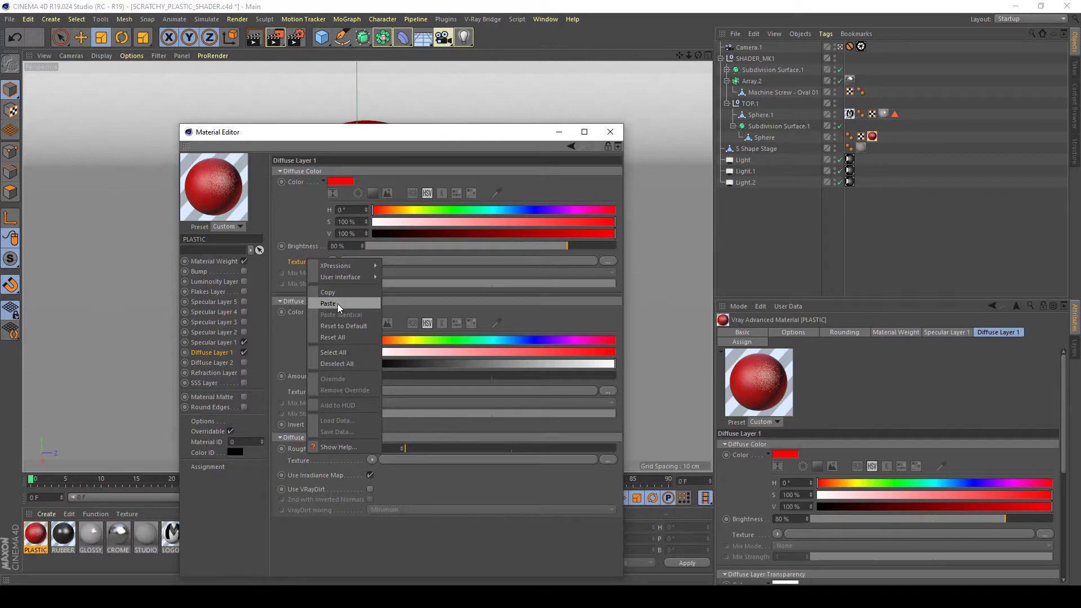
click(339, 304)
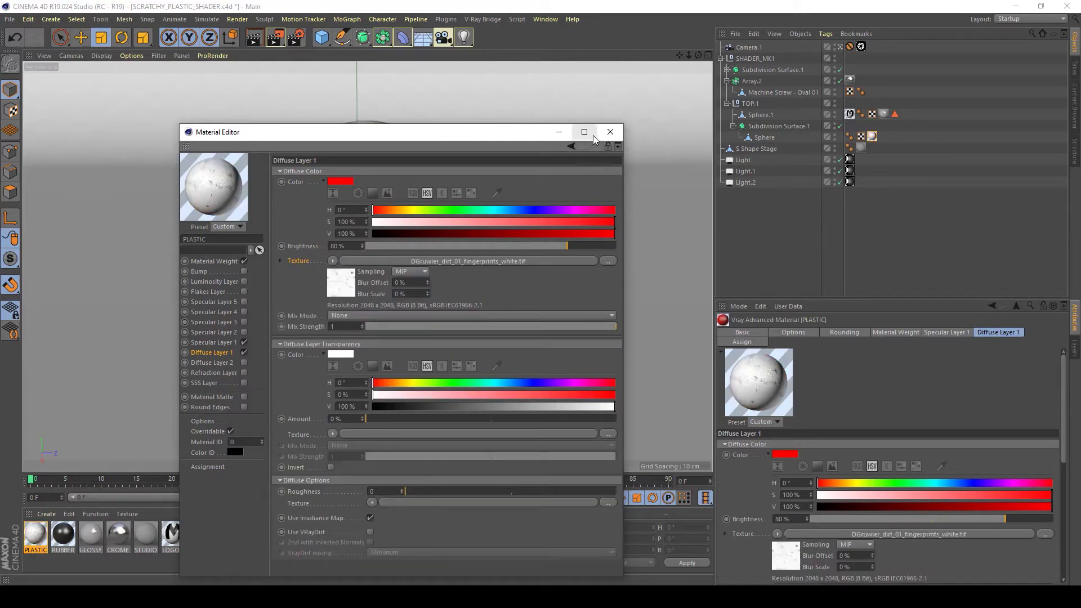
drag(529, 133, 56, 210)
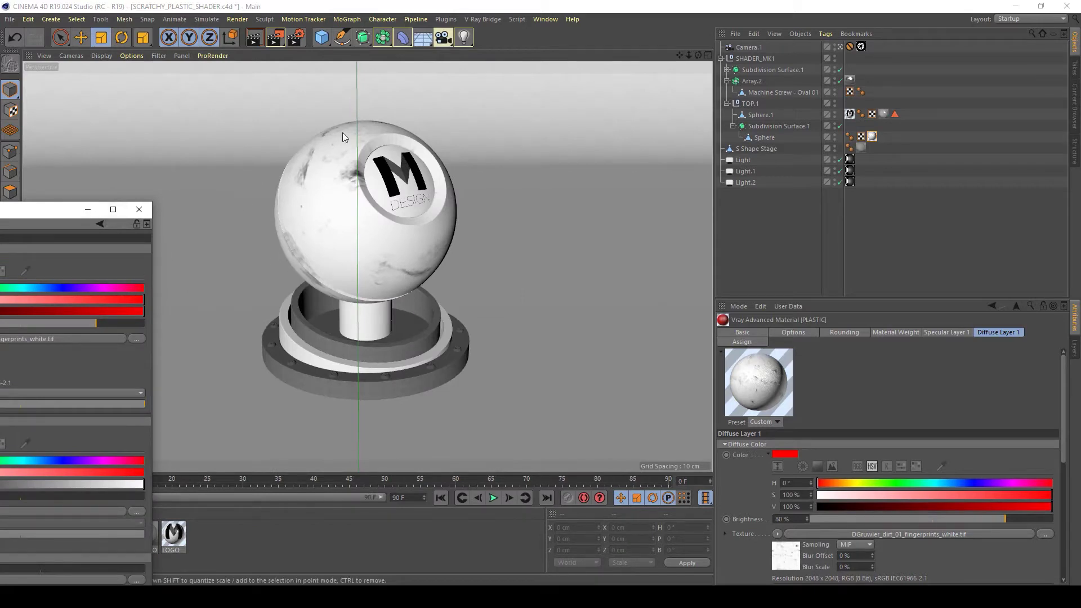
click(140, 214)
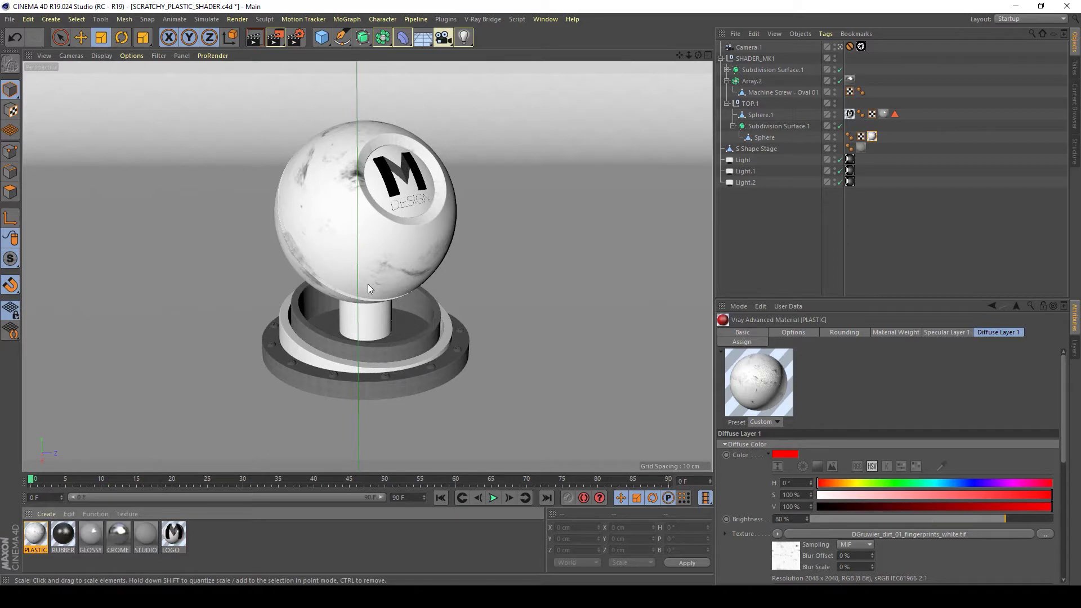
- Try the Cubic and Cylindrical projections on the PLASTIC texture tag of the Sphere object
click(872, 136)
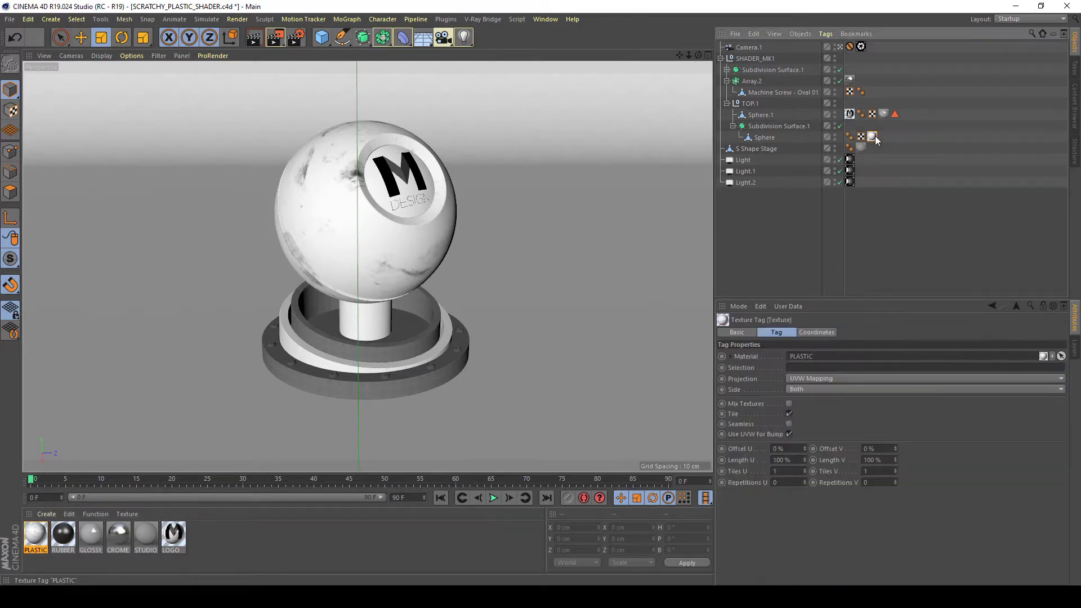
click(835, 378)
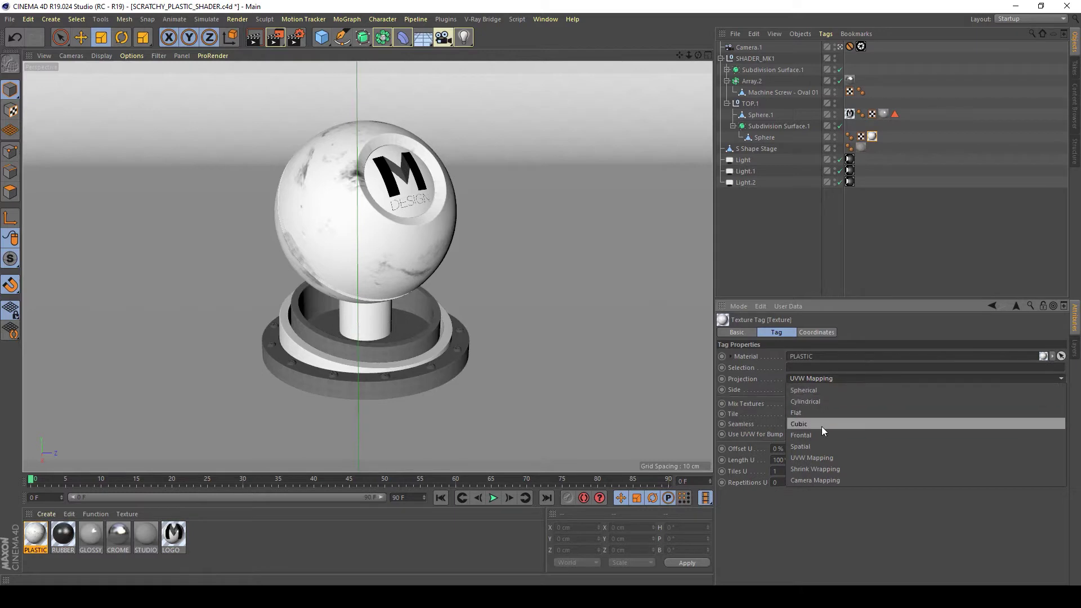
key(Escape)
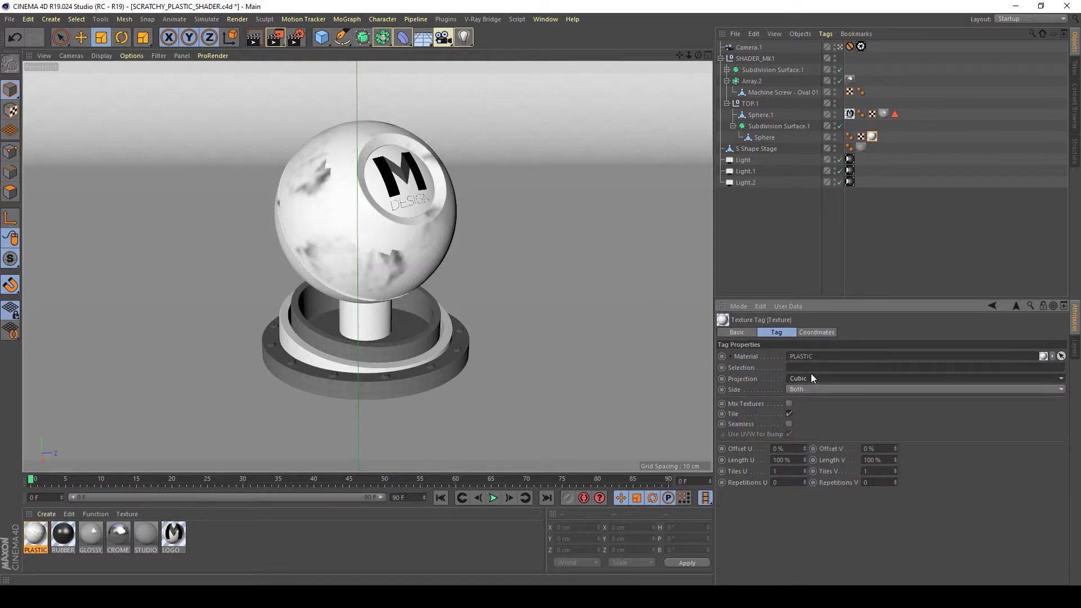
click(811, 376)
click(814, 400)
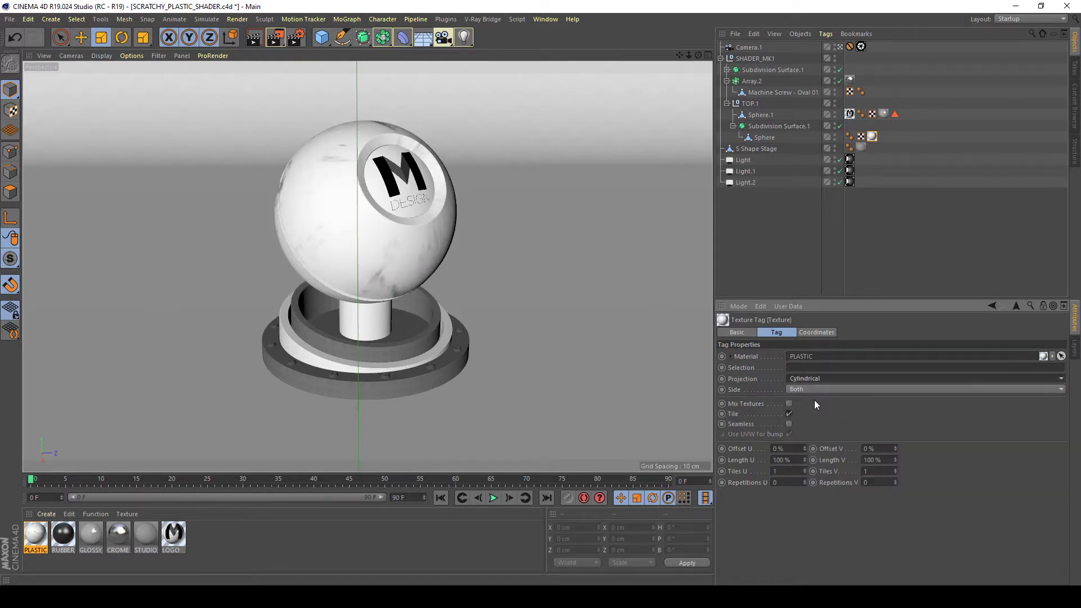
- Set the PLASTIC texture tag to Spherical projection, with Tiles U at 2 and Tiles V at 1.45
click(805, 378)
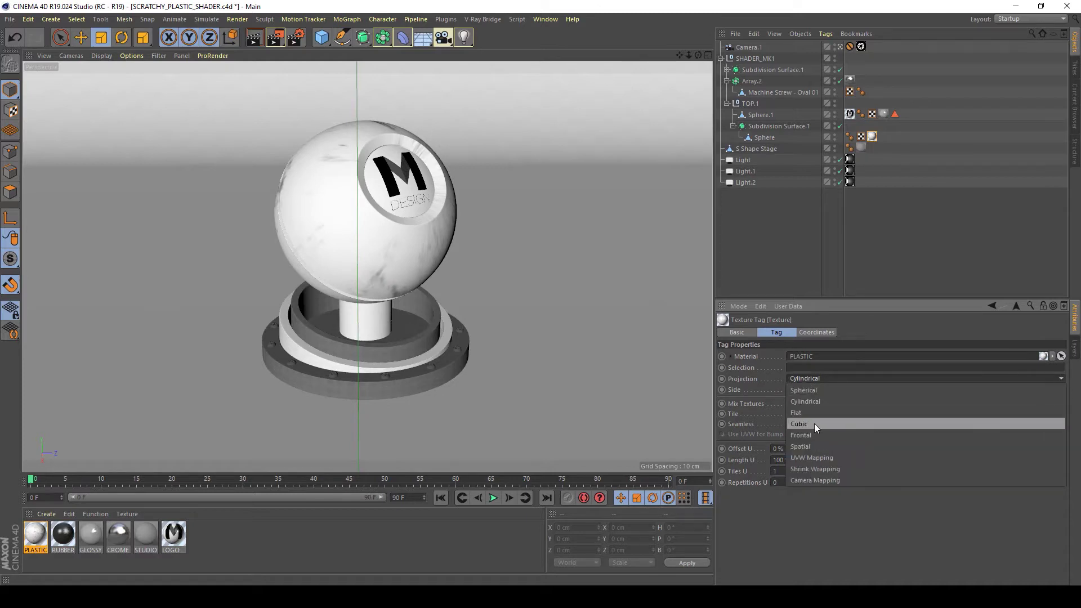
click(816, 391)
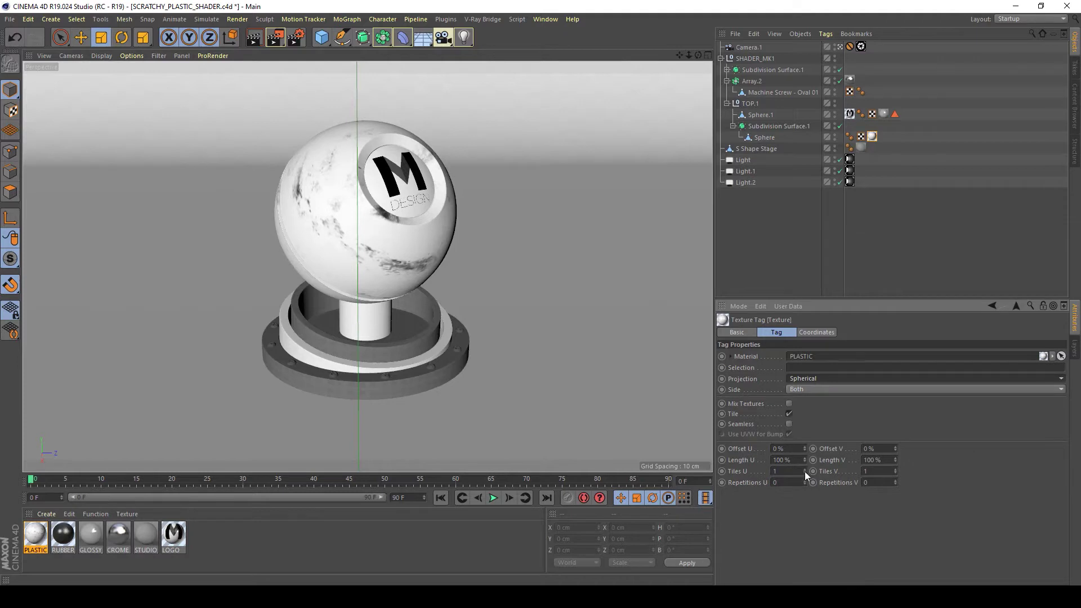
drag(805, 476, 798, 479)
double_click(779, 471)
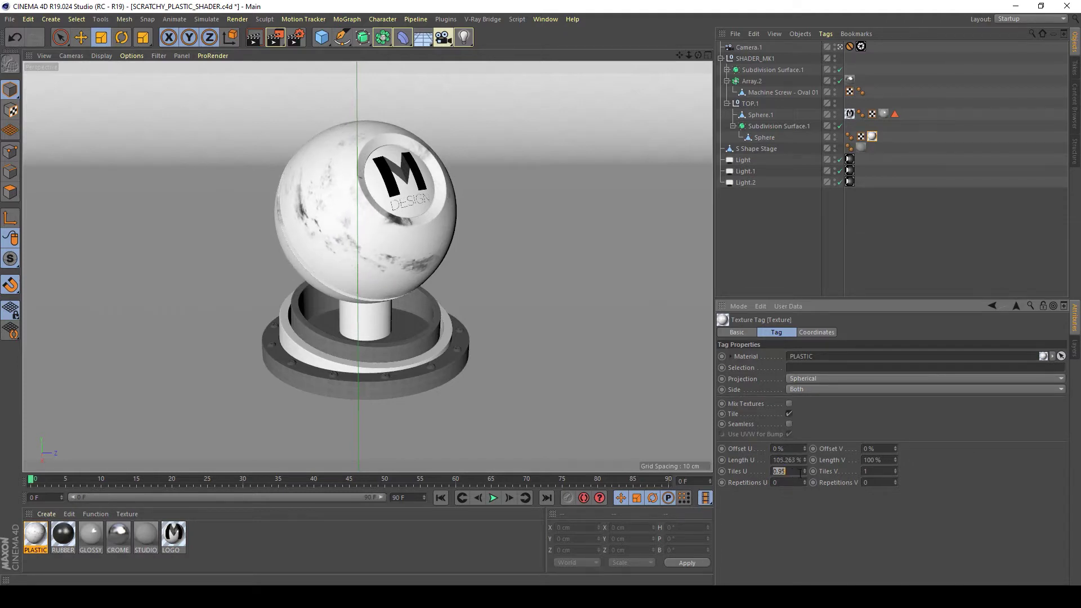
text(2)
key(Return)
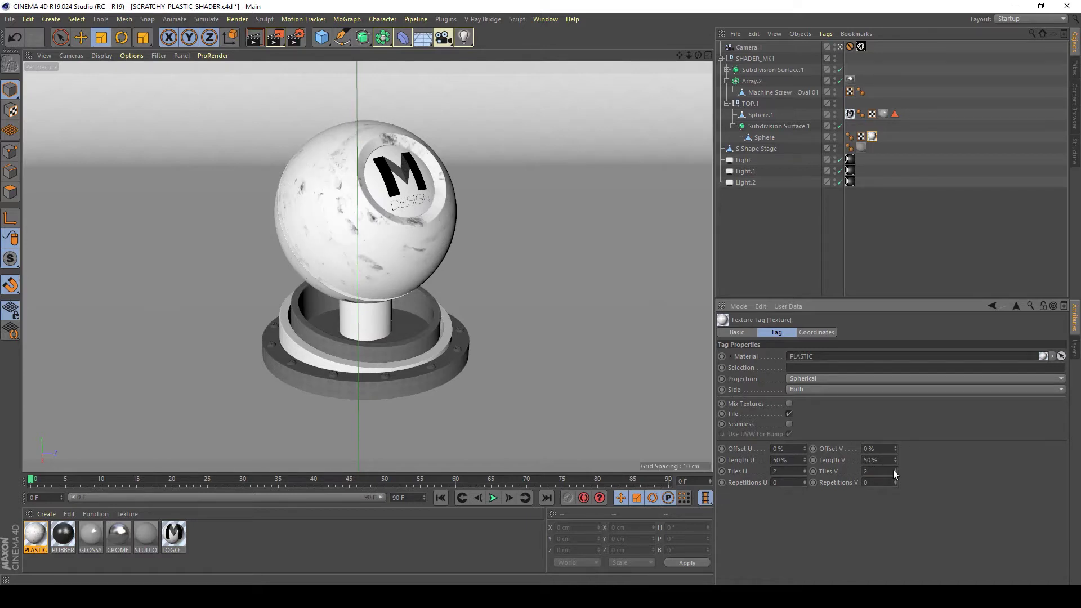
drag(892, 469, 893, 485)
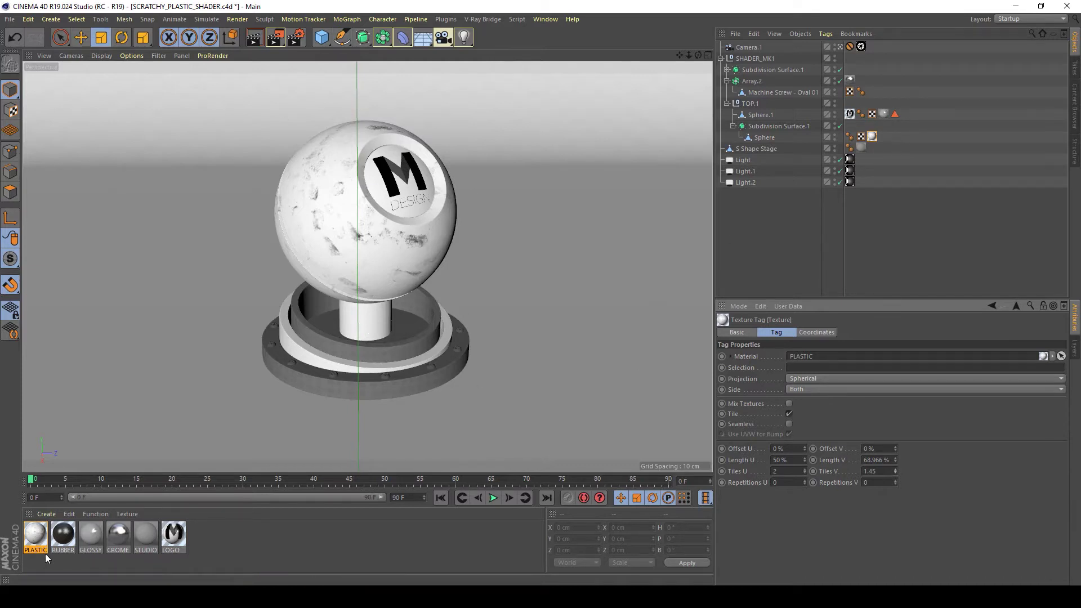
- Clear the Diffuse Color texture from PLASTIC's Diffuse Layer 1, and render the scene in the Picture Viewer to check the sphere
double_click(40, 536)
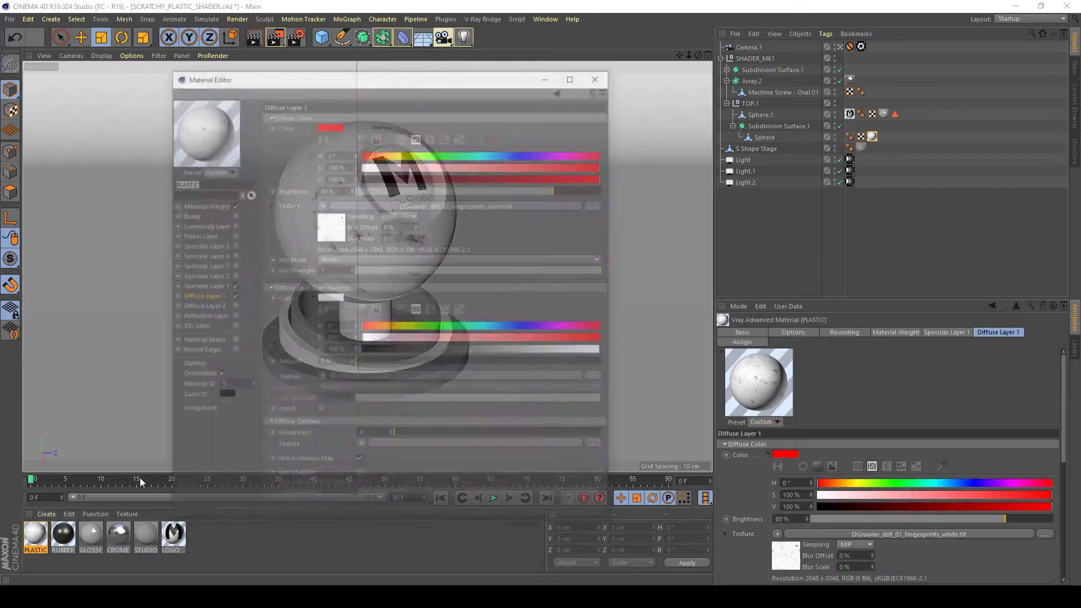
click(322, 205)
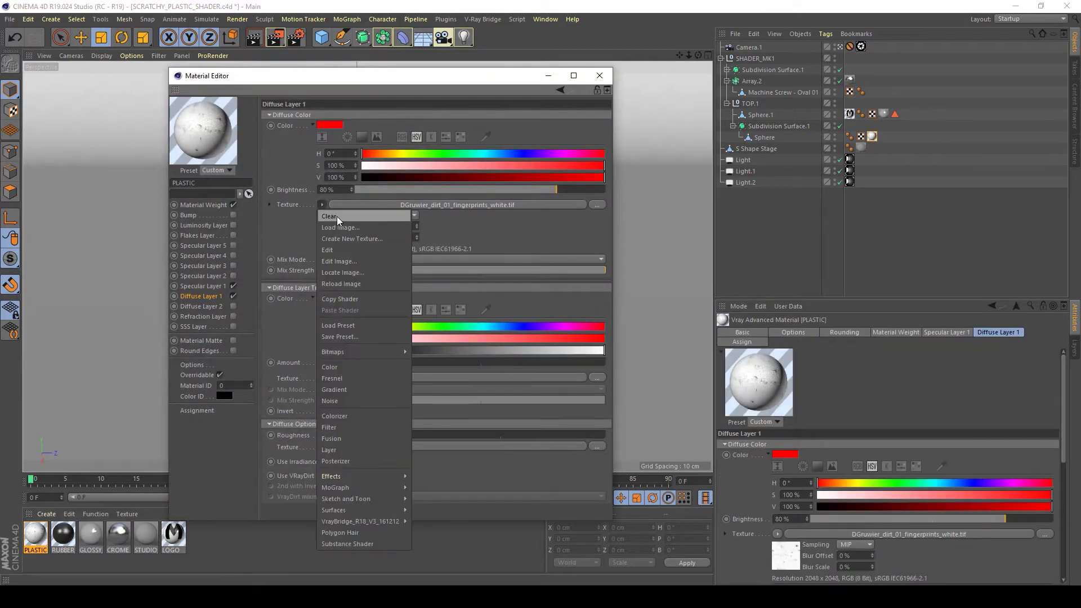
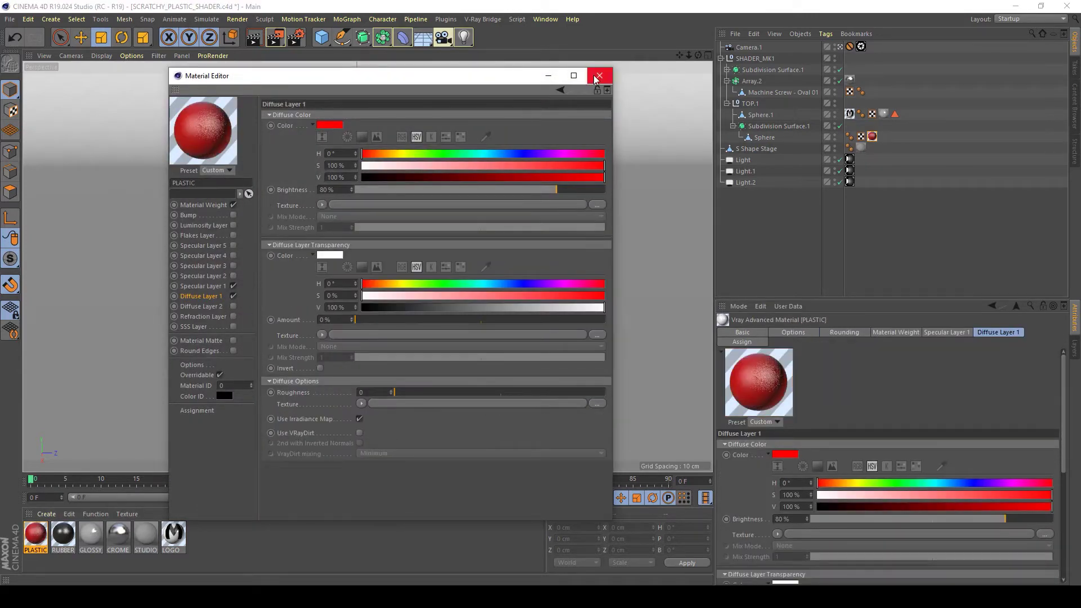
click(274, 40)
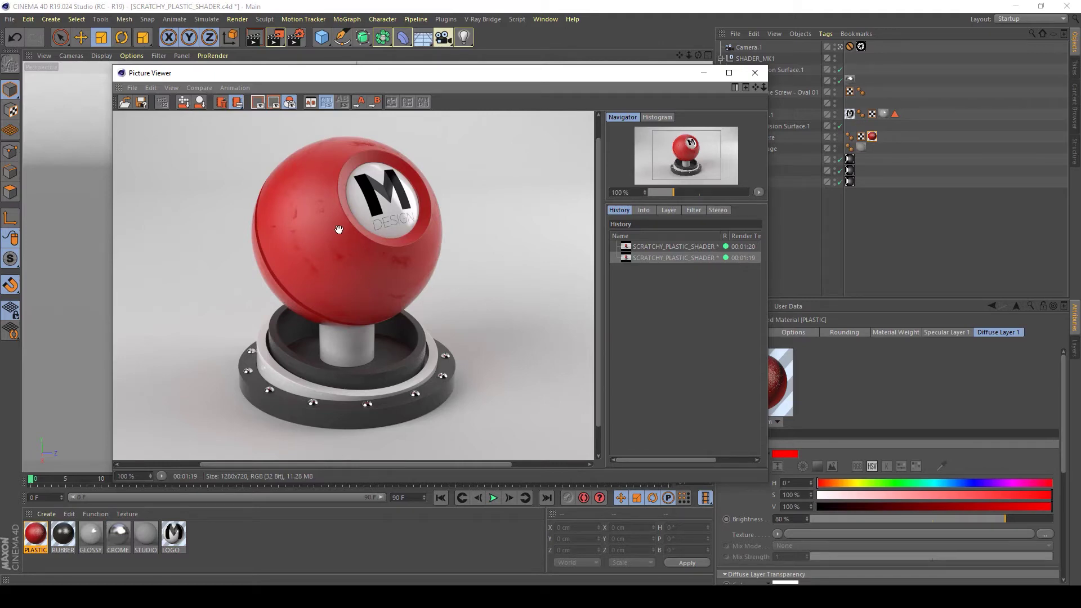
drag(337, 228, 345, 235)
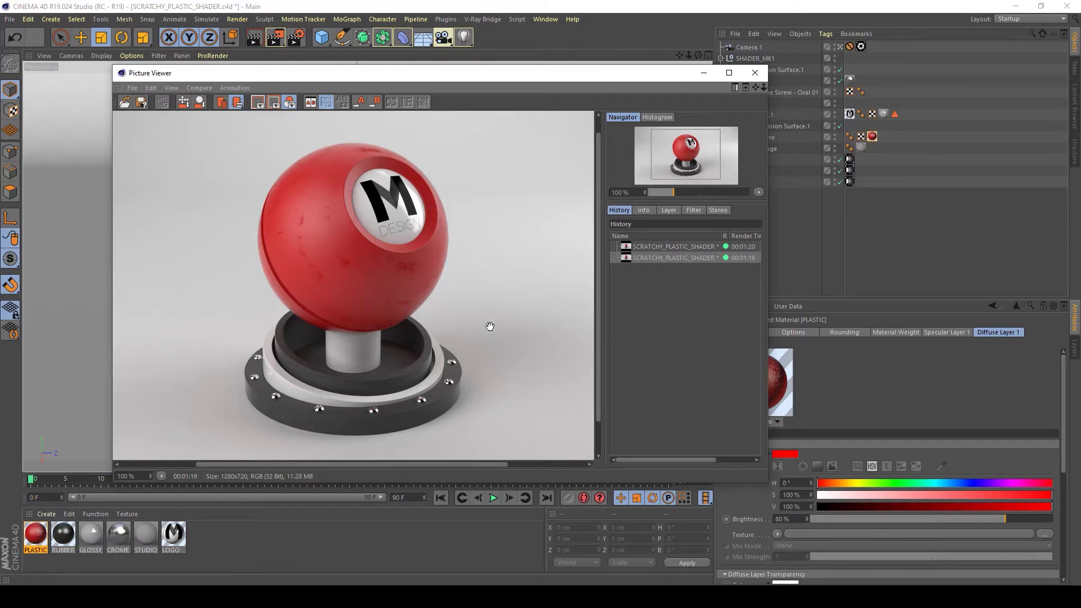
click(753, 74)
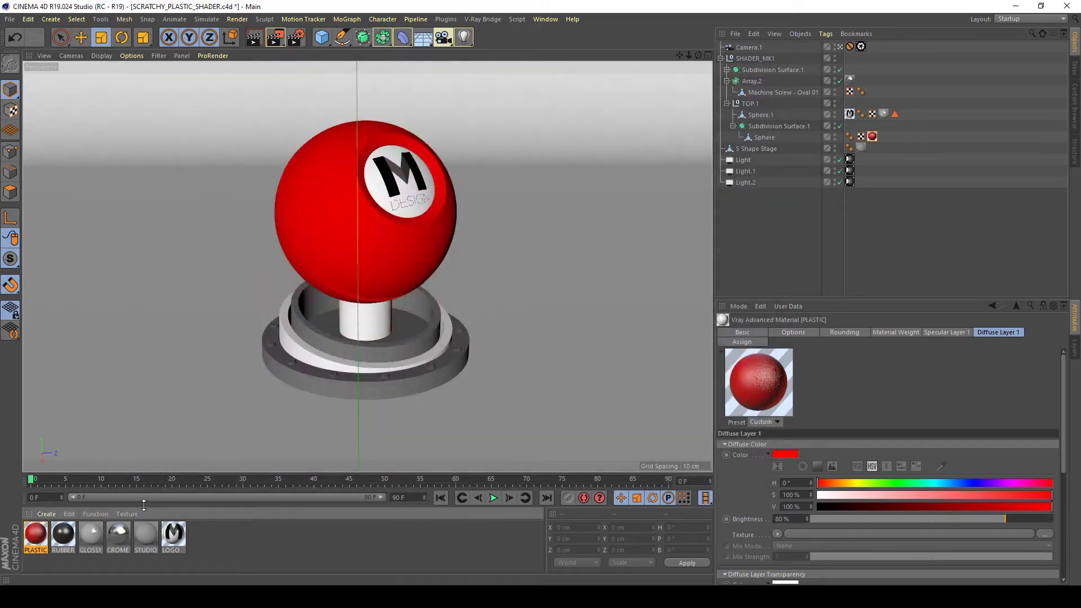
- Enable Specular Layer 2 of PLASTIC with a Fresnel IOR of 1.3 and a Reflection Glossiness of 0.9, and close the Material Editor
double_click(41, 538)
drag(398, 72, 425, 76)
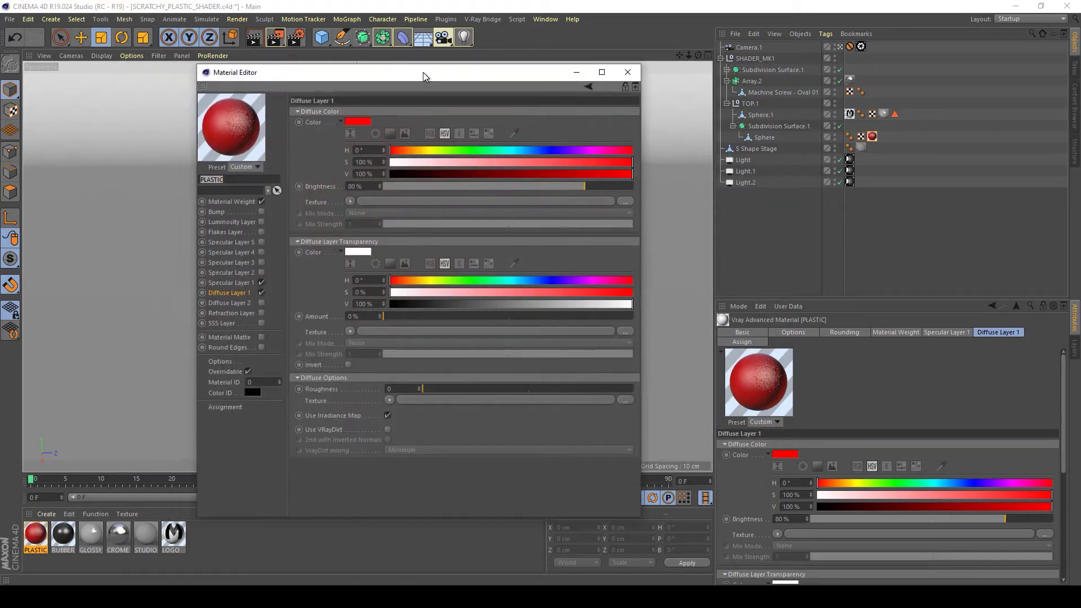
click(245, 273)
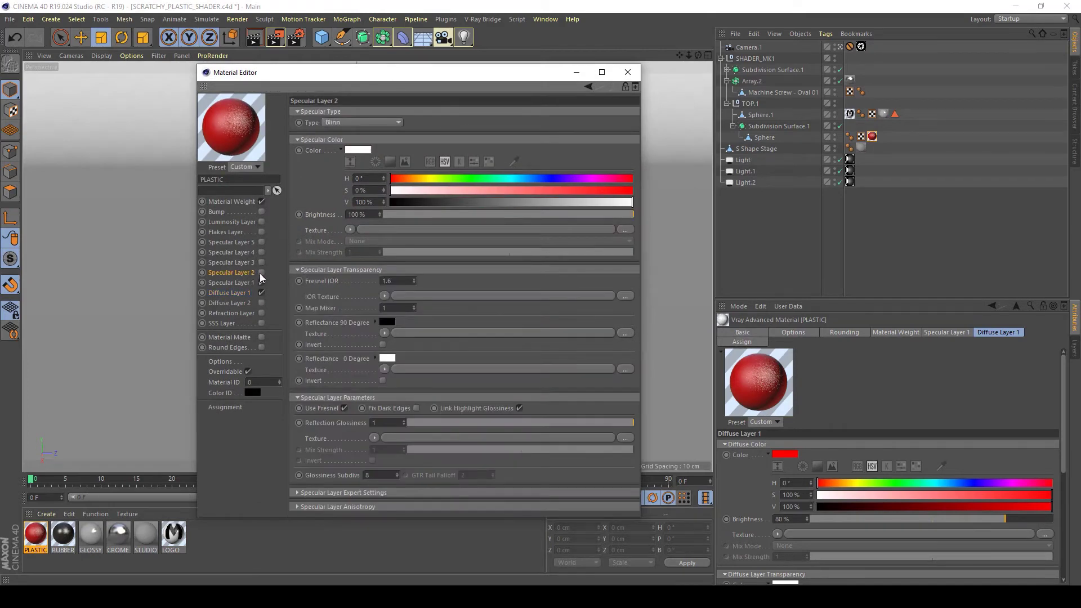
click(261, 273)
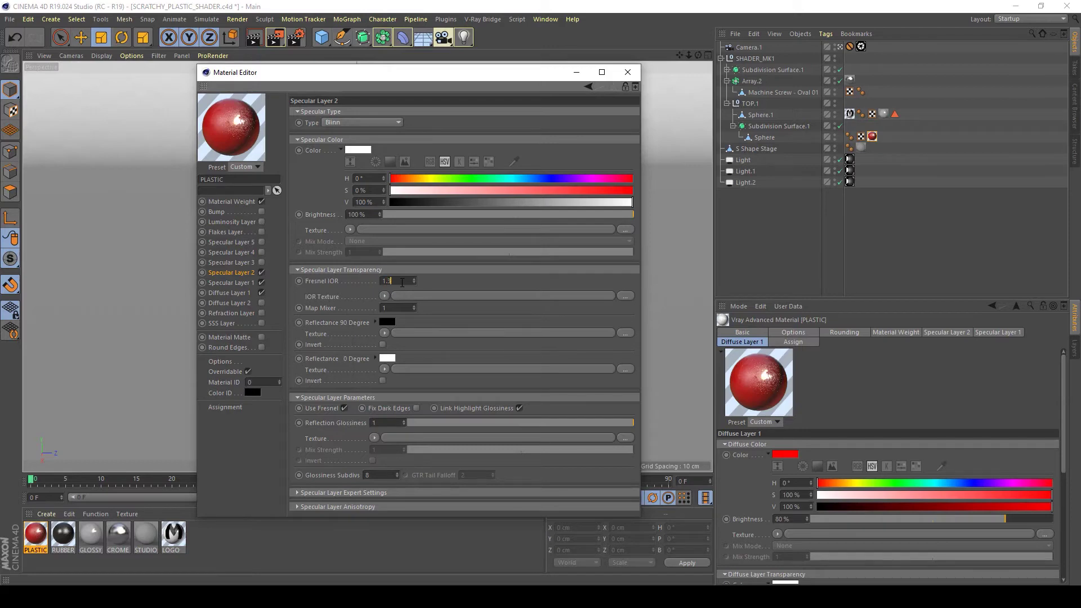
click(402, 282)
text(1.3)
key(Return)
key(Return)
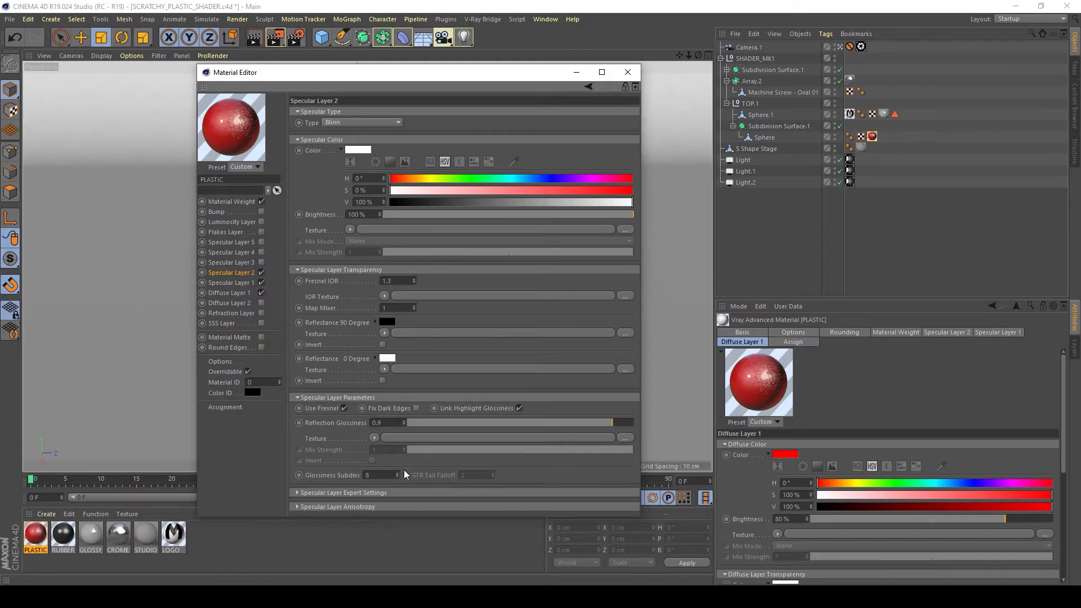
click(635, 77)
- Render the scene in the Picture Viewer and examine the reflections with the second specular layer
click(275, 37)
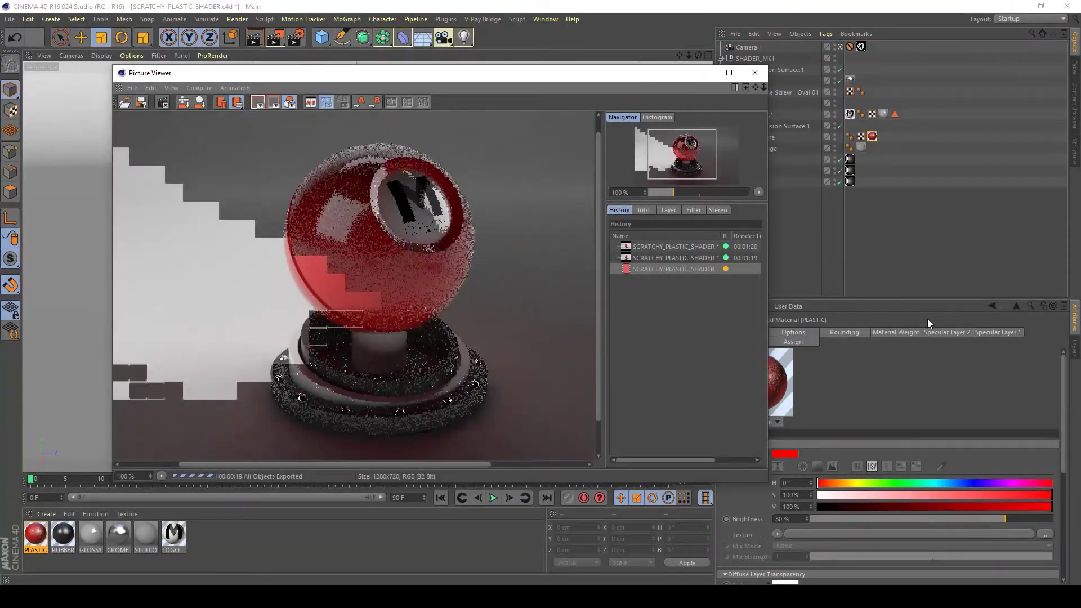
drag(476, 262, 461, 271)
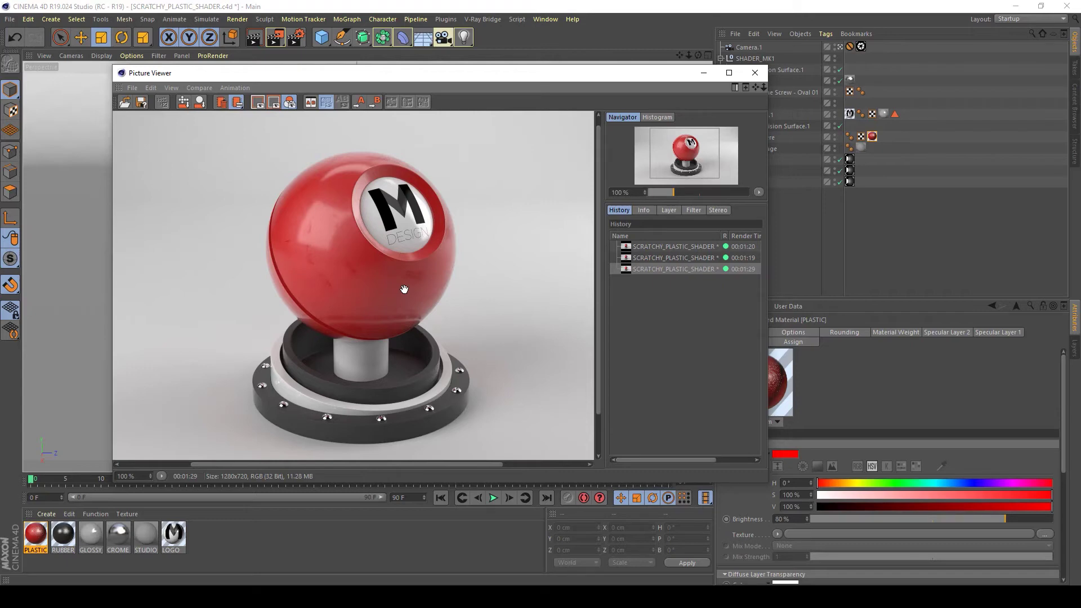
- Copy the fingerprints texture from PLASTIC's Specular Layer 1 into the Texture of its Bump channel
double_click(35, 535)
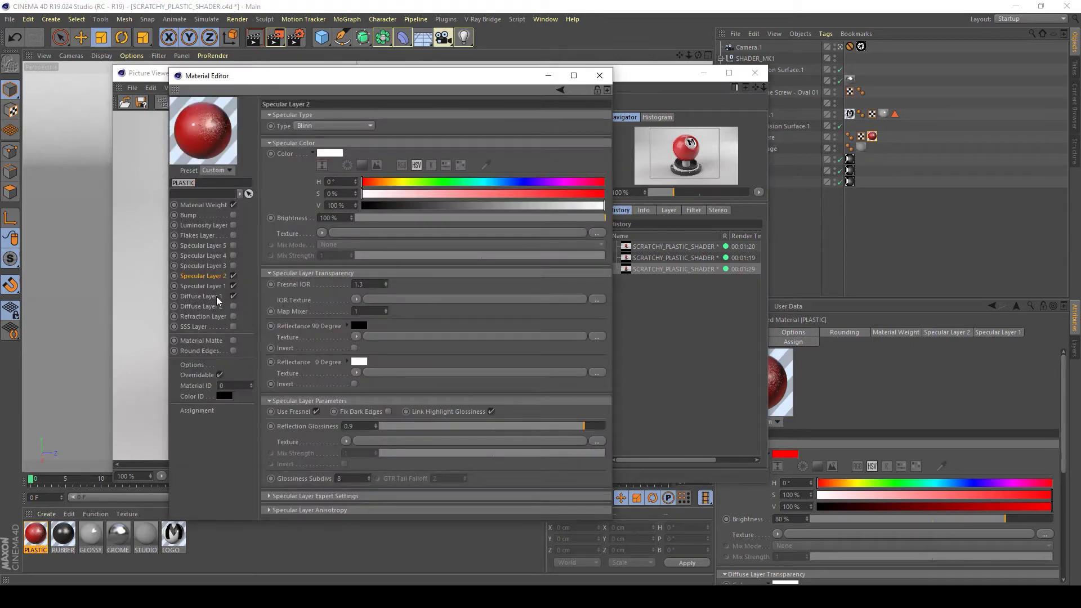
click(208, 285)
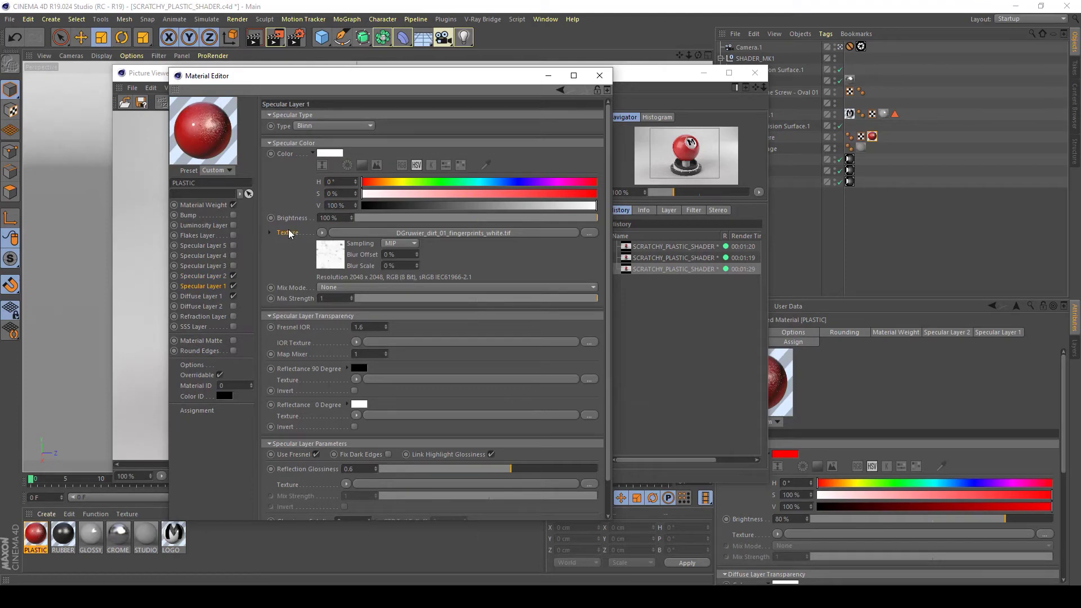
right_click(289, 234)
click(333, 265)
click(189, 215)
right_click(293, 157)
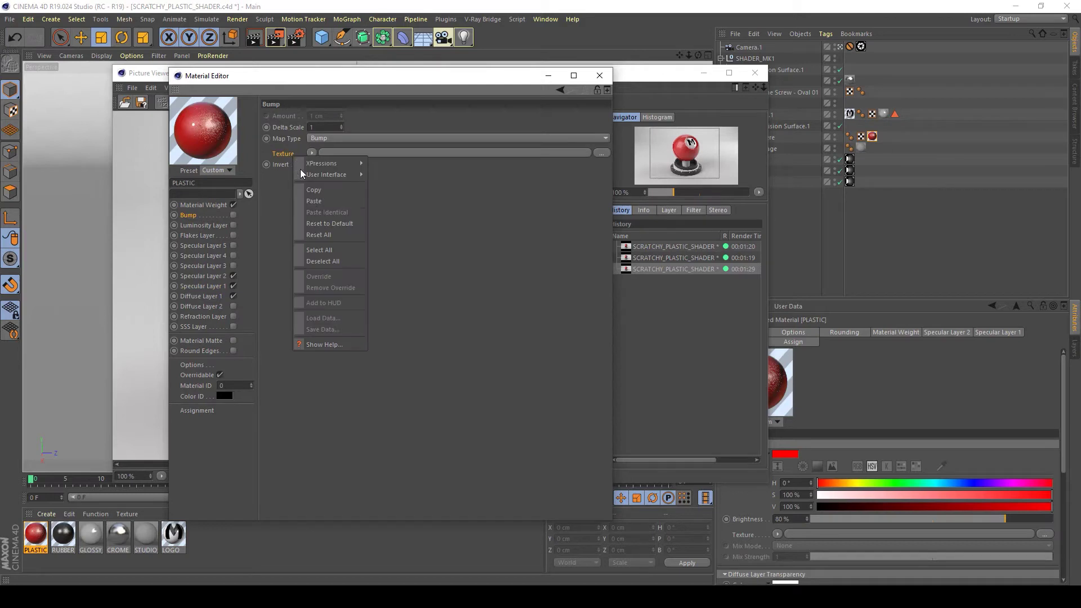
click(324, 206)
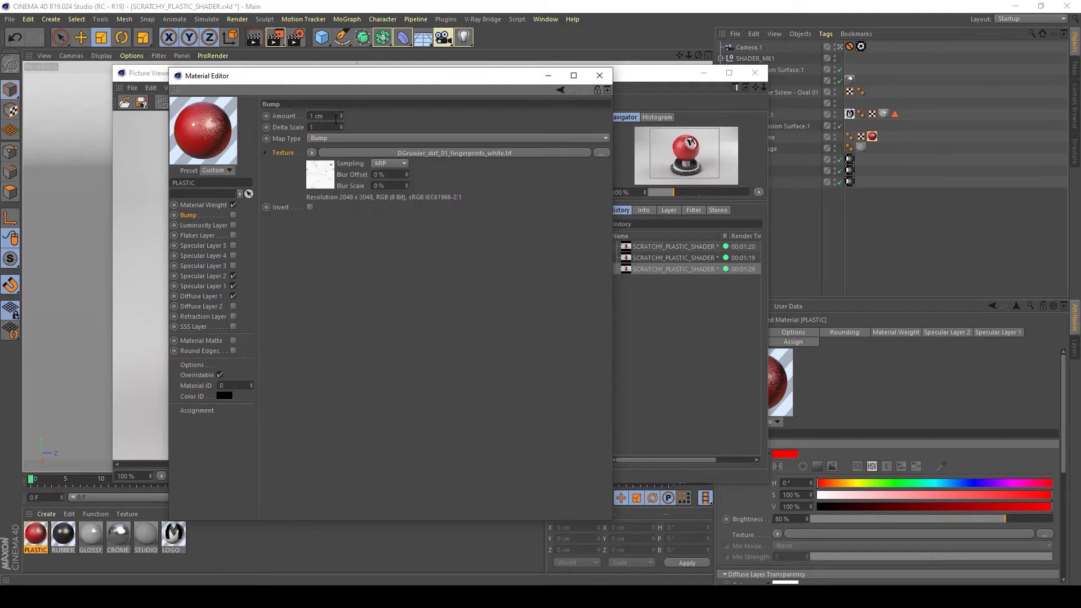
- Enable PLASTIC's Bump channel, set its Amount to 0.5 cm, and close the Material Editor
click(234, 215)
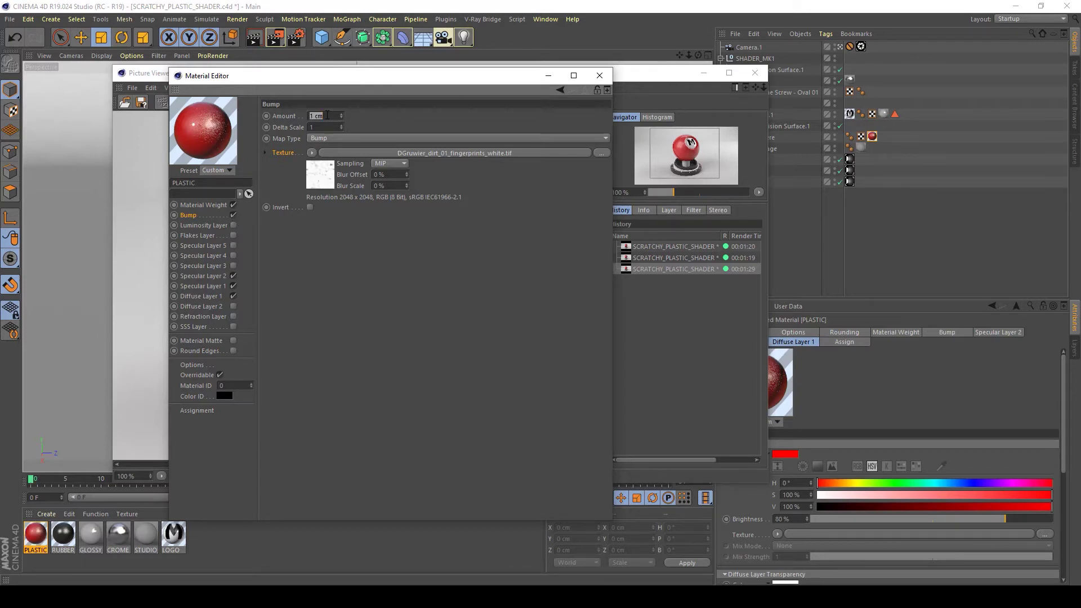
key(Return)
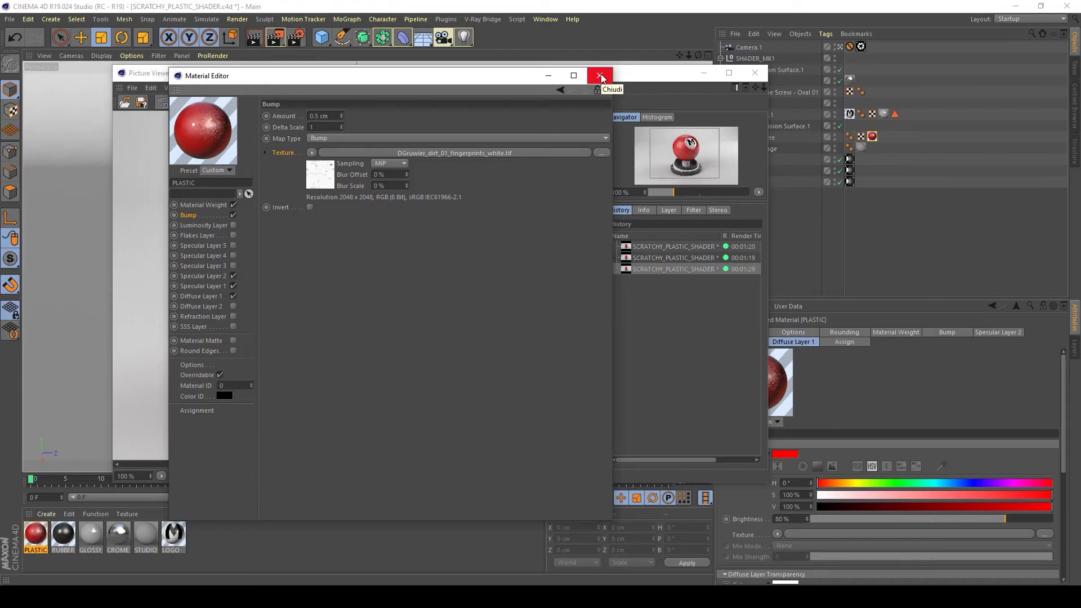
click(600, 77)
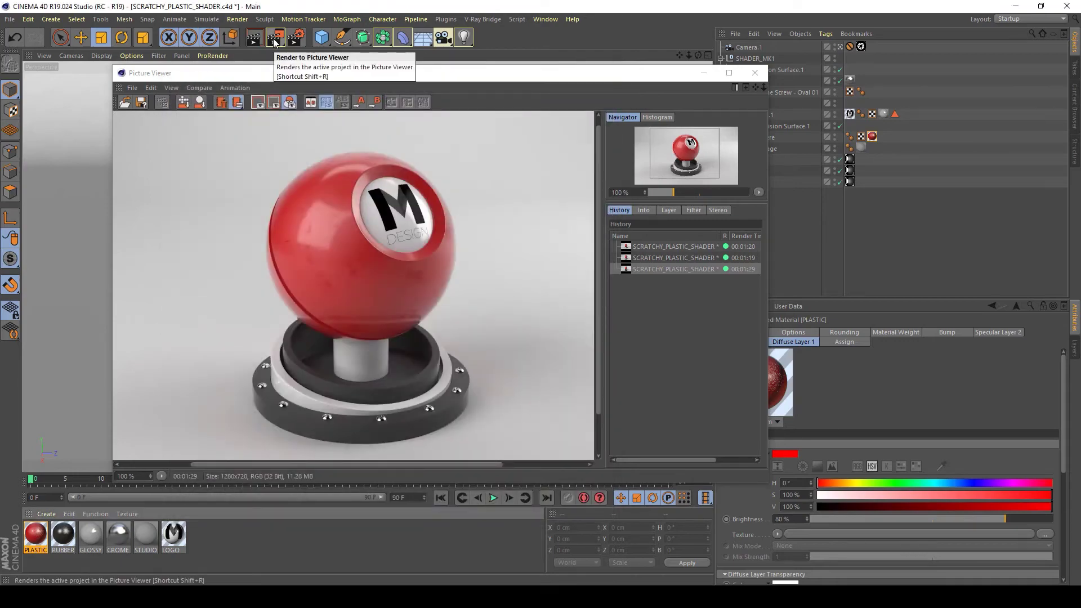
click(275, 42)
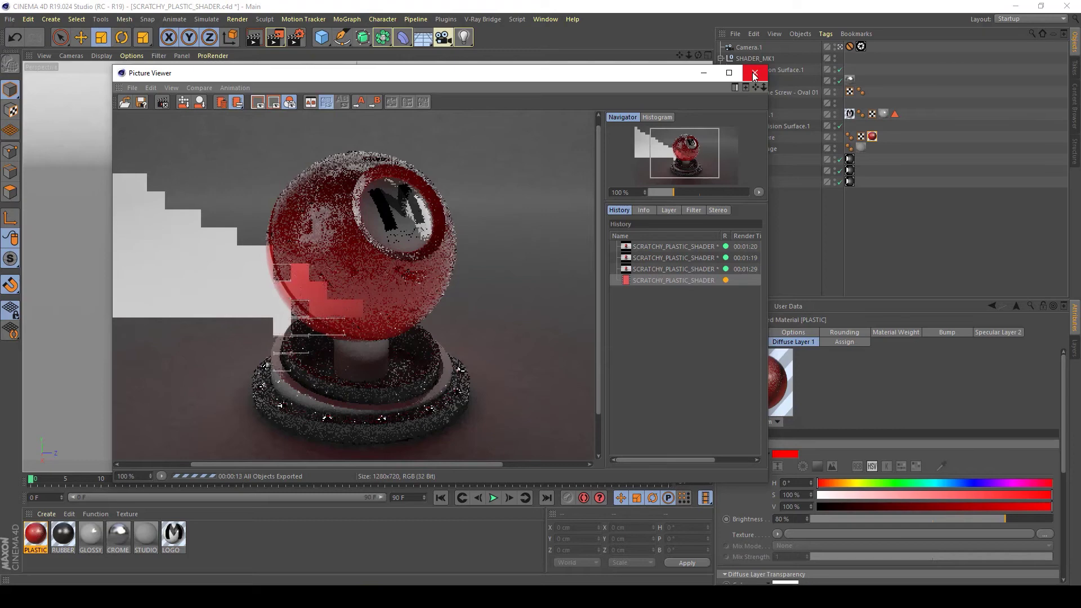
click(754, 73)
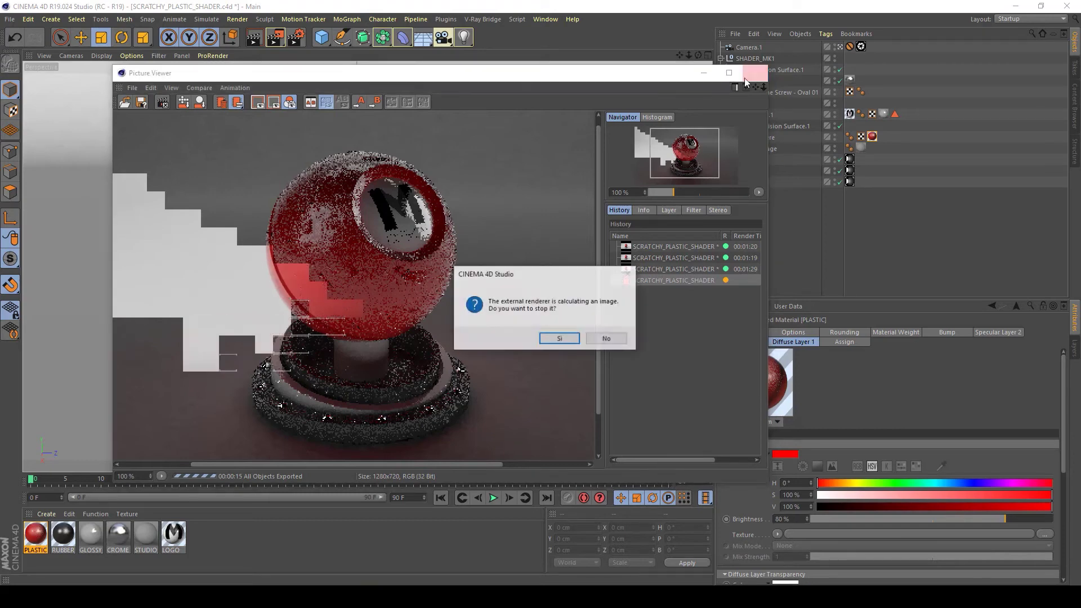
click(567, 339)
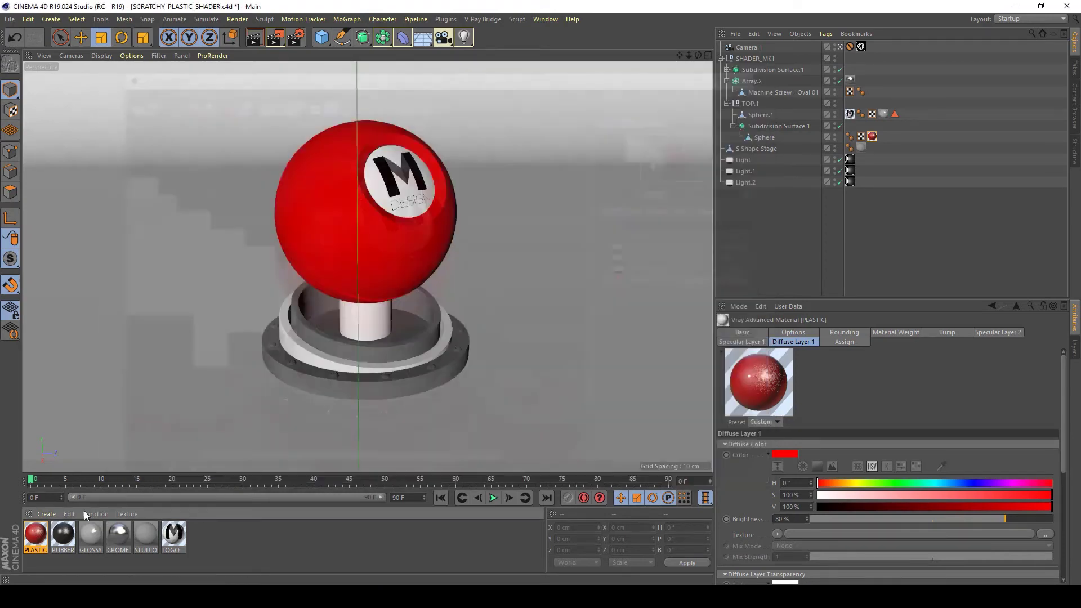
- Set PLASTIC's Bump Amount to 0.05 cm and render the scene in the Picture Viewer, centring the shader ball
double_click(32, 538)
click(337, 116)
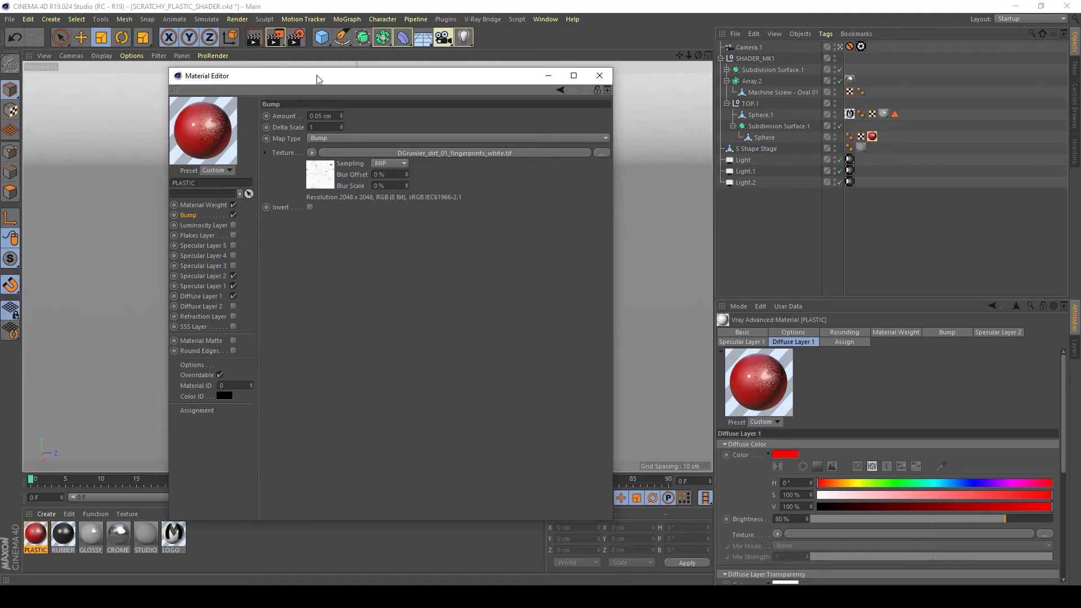
click(281, 42)
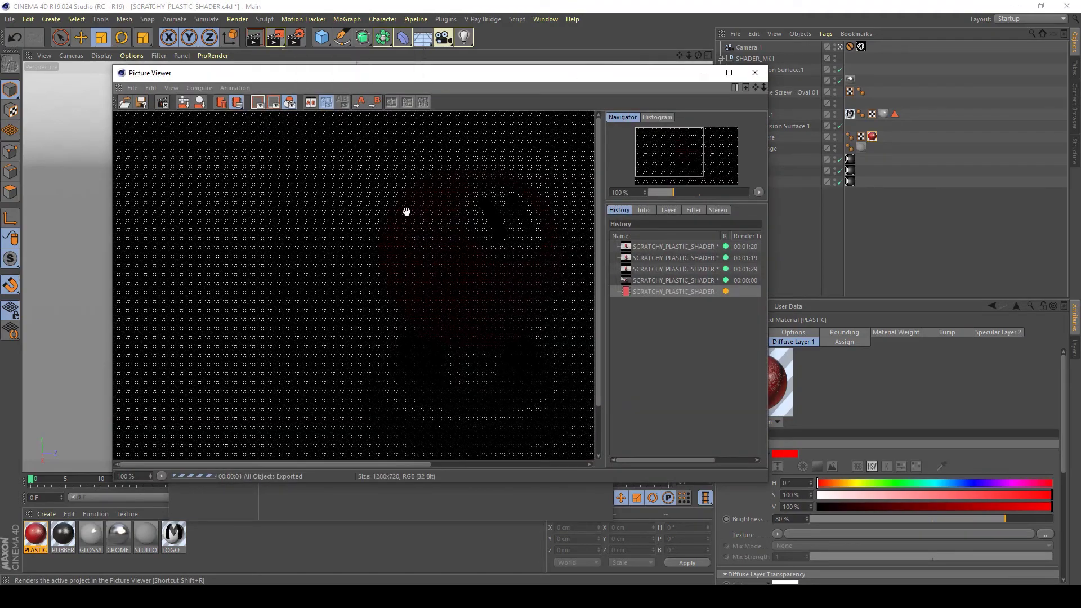
drag(455, 318, 345, 313)
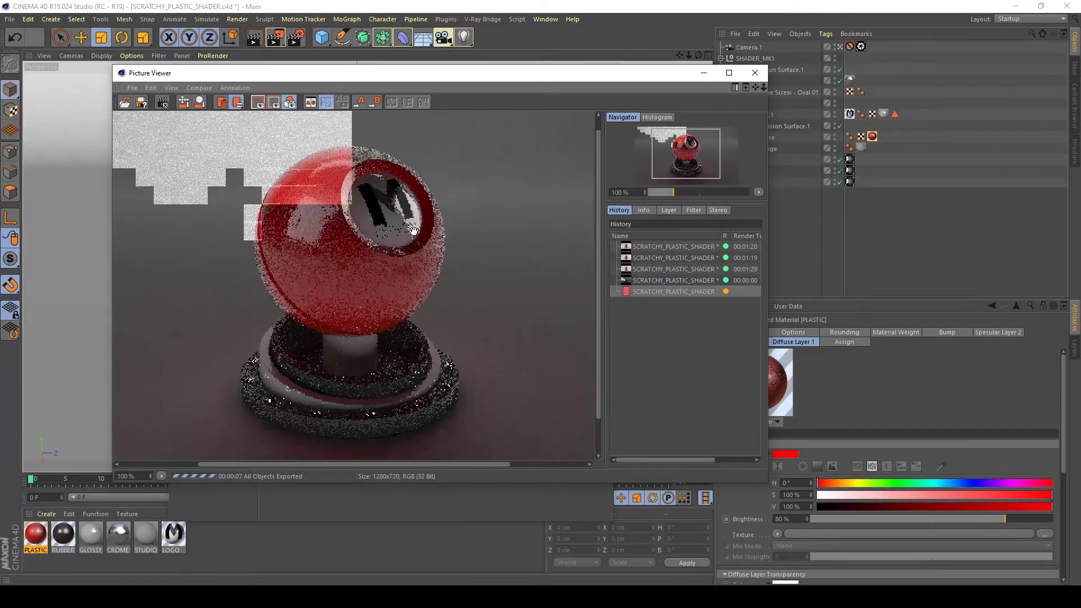
- Review PLASTIC's Bump settings in the Material Editor beside the running render, and minimize the editor
double_click(35, 535)
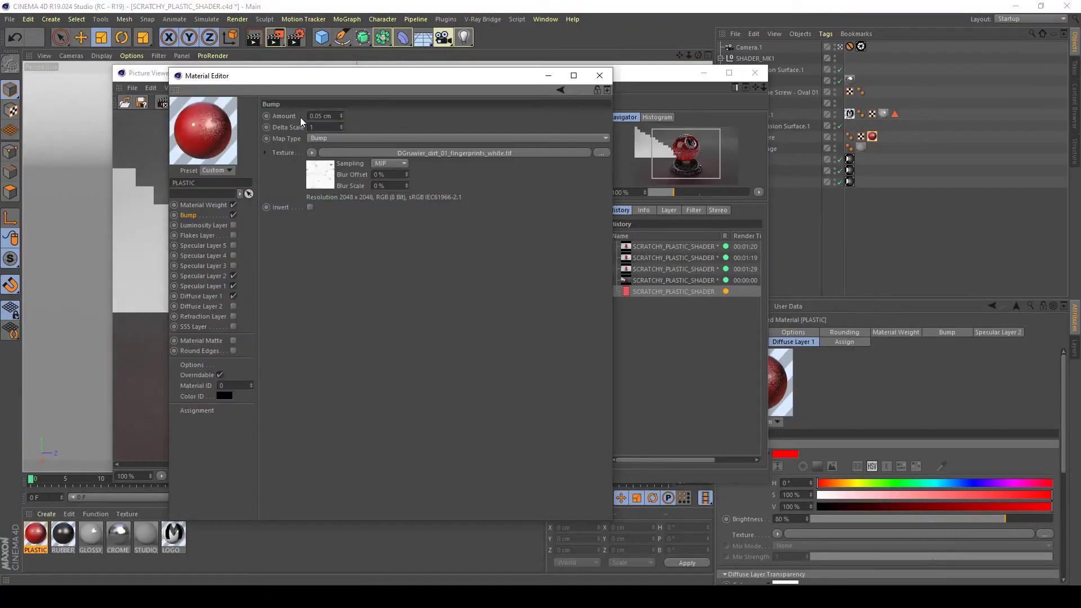
drag(360, 90, 411, 103)
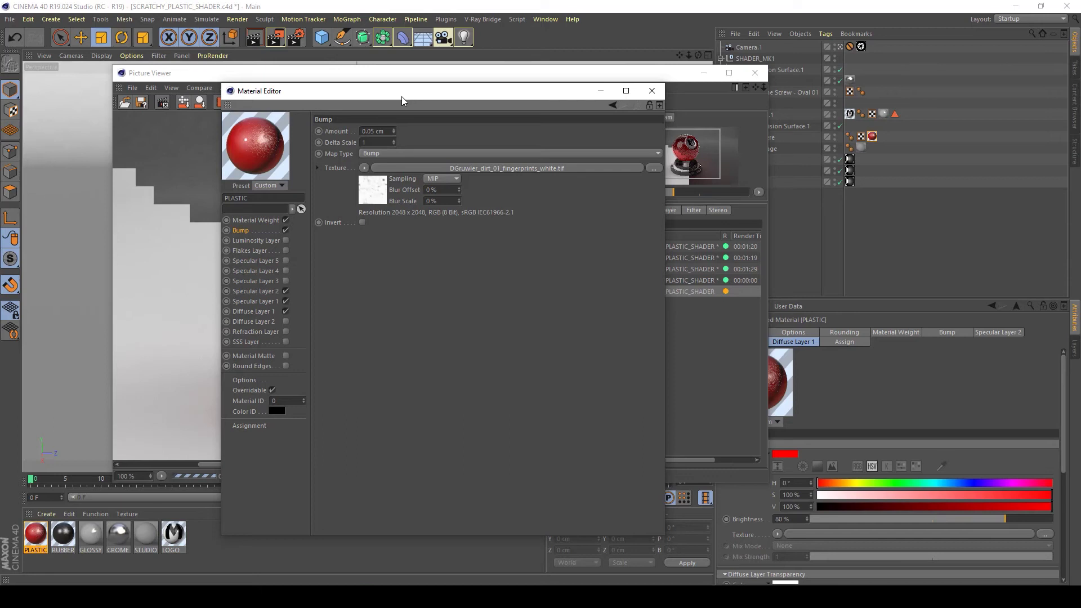
drag(400, 96, 705, 120)
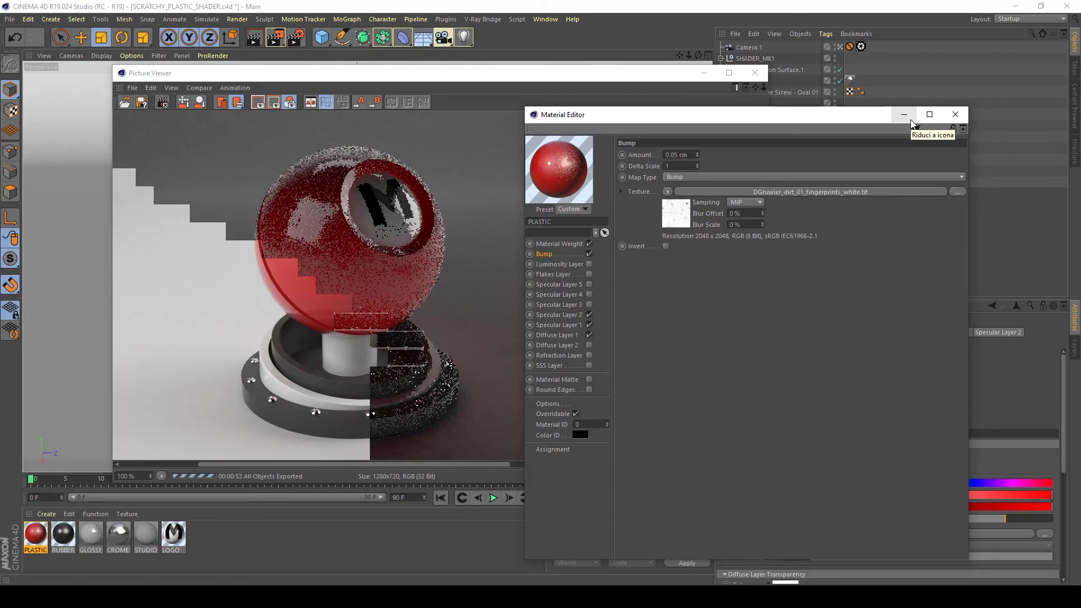
click(911, 120)
- Delete the stopped render from the Picture Viewer history and display the render in progress
click(672, 284)
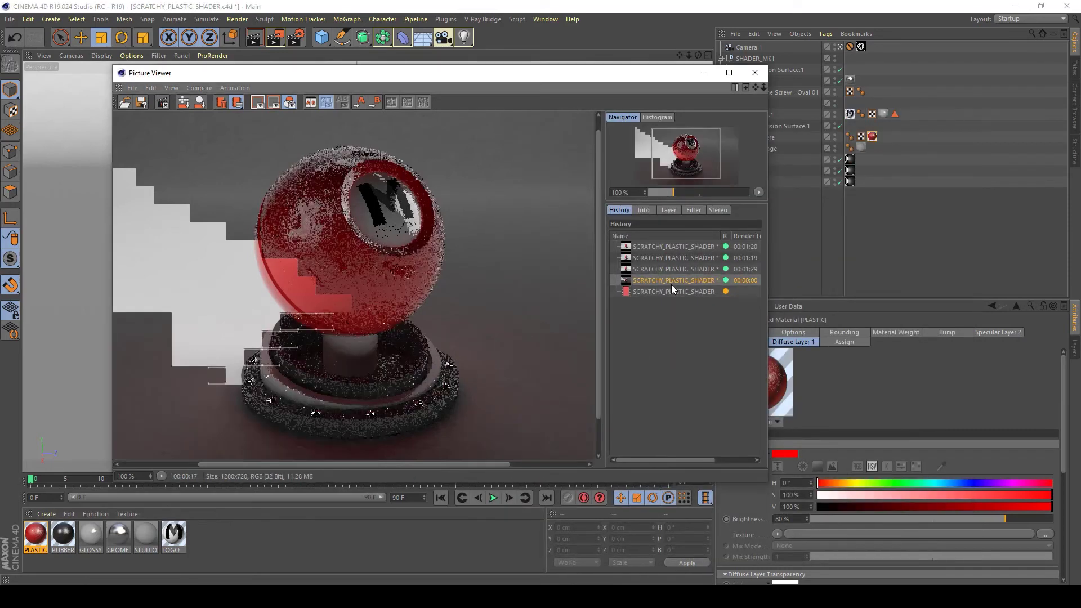
key(Delete)
key(Return)
click(671, 280)
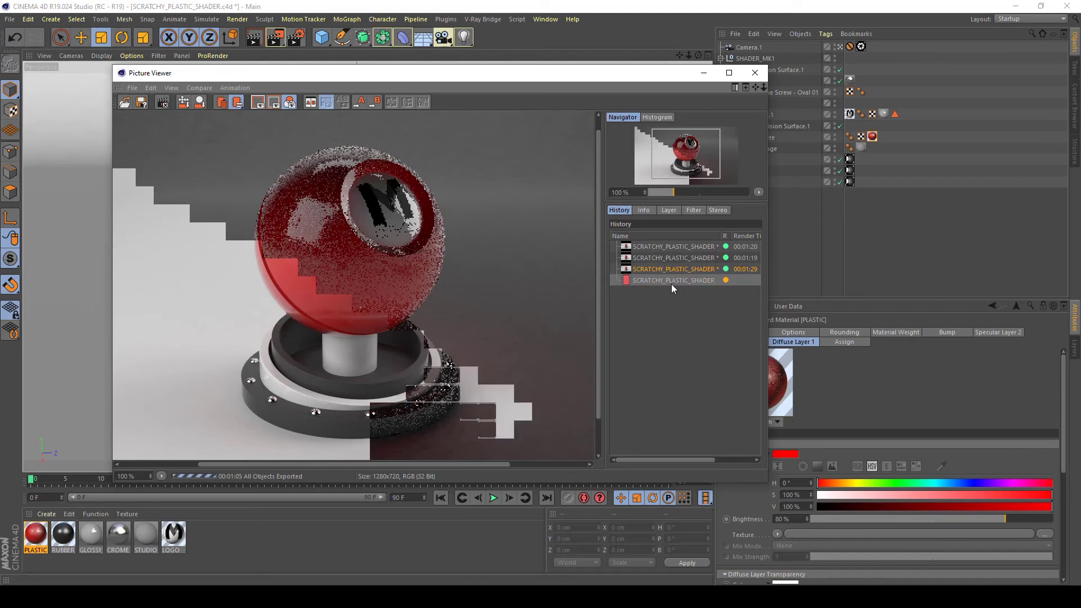
- Compare the newest bump render with the previous render by alternating between them in the Picture Viewer history, ending on the newest
key(Up)
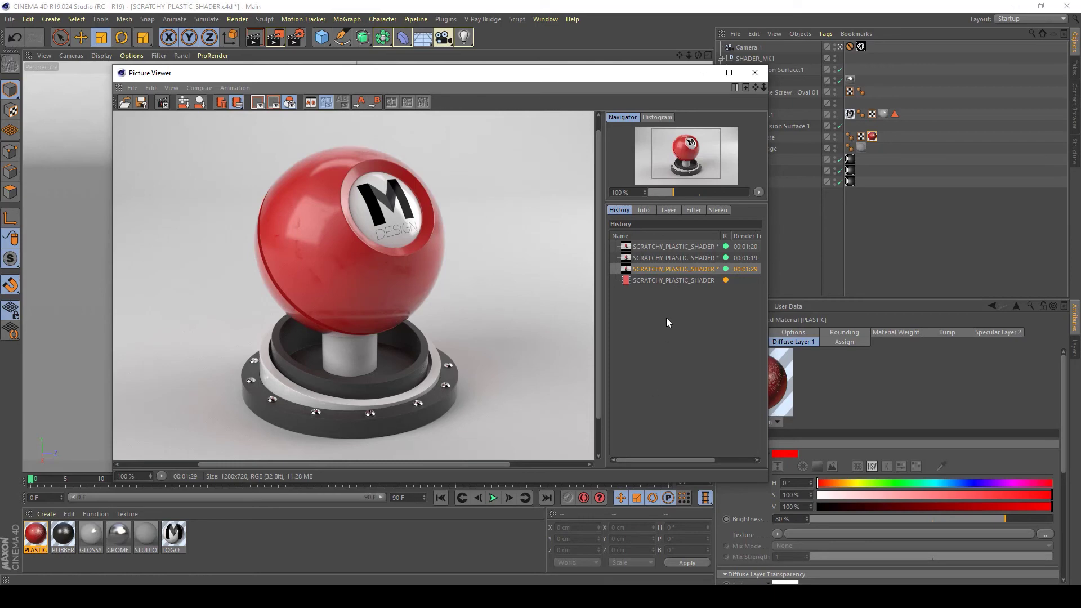
key(Down)
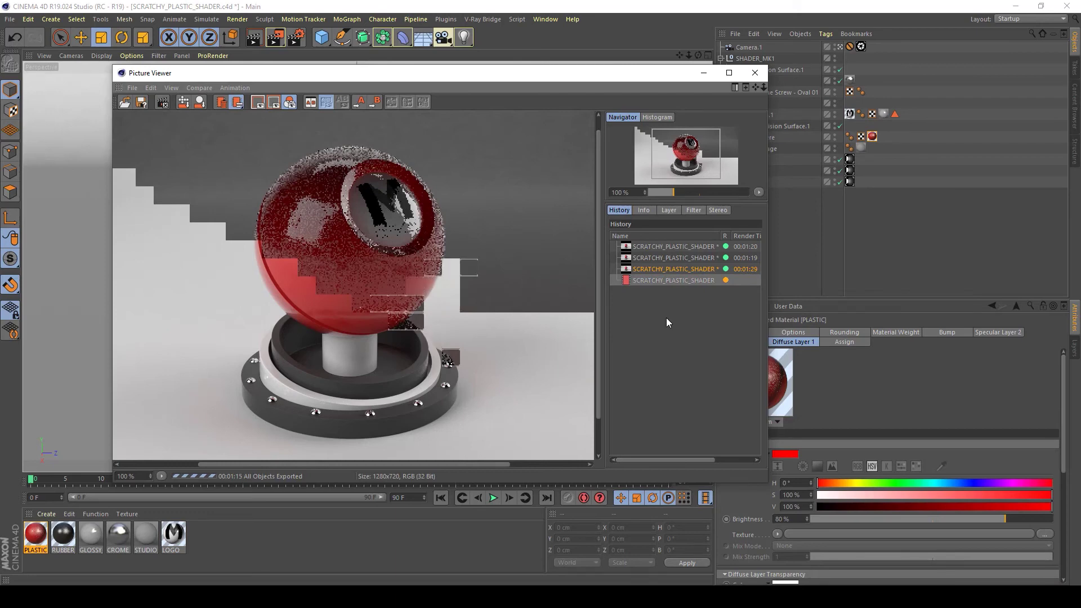
key(Up)
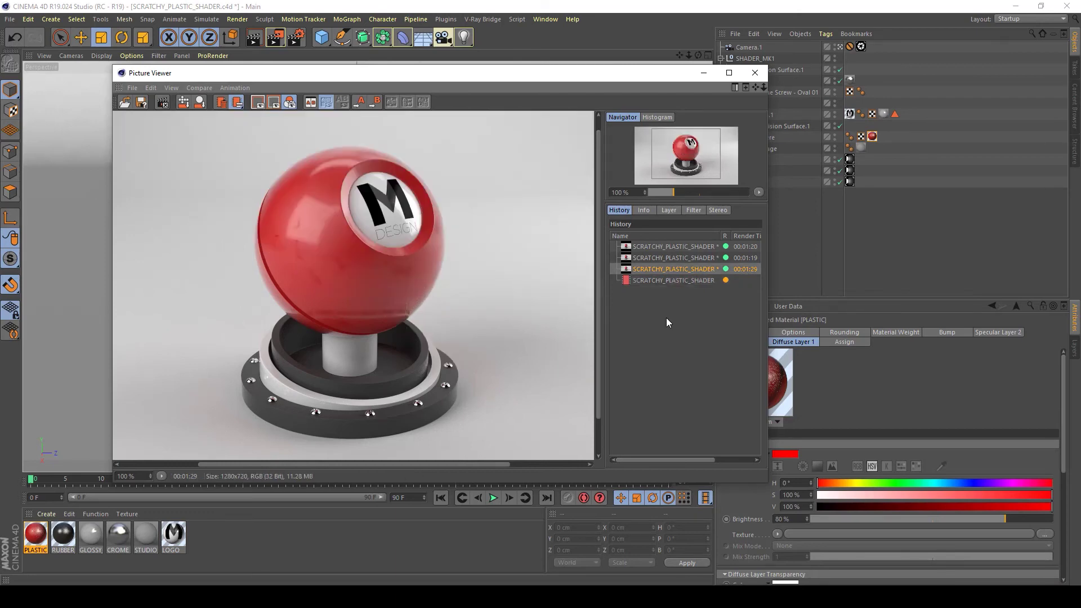
key(Down)
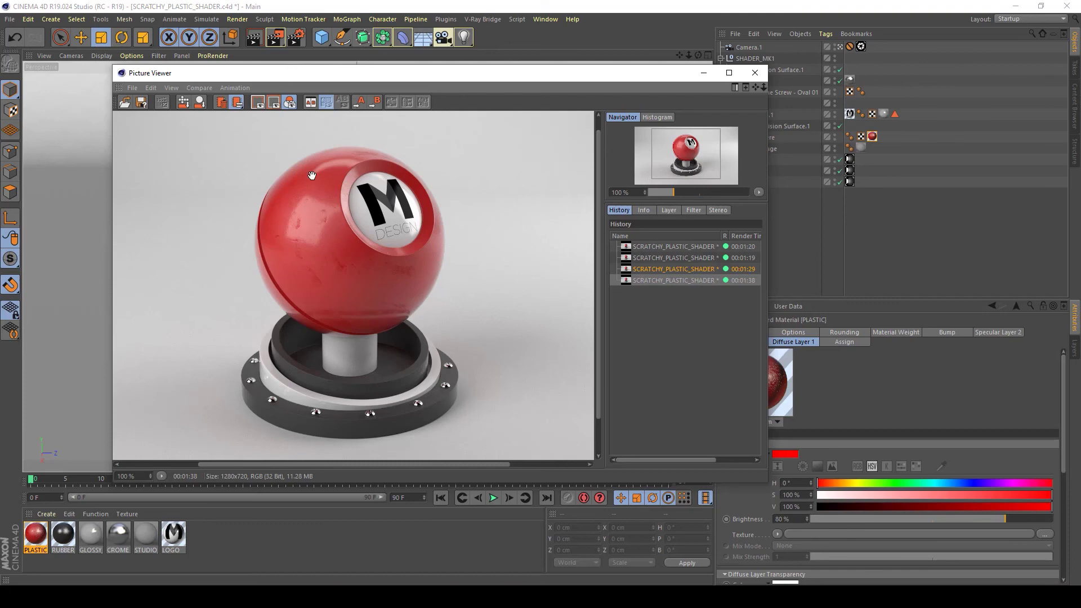
key(Up)
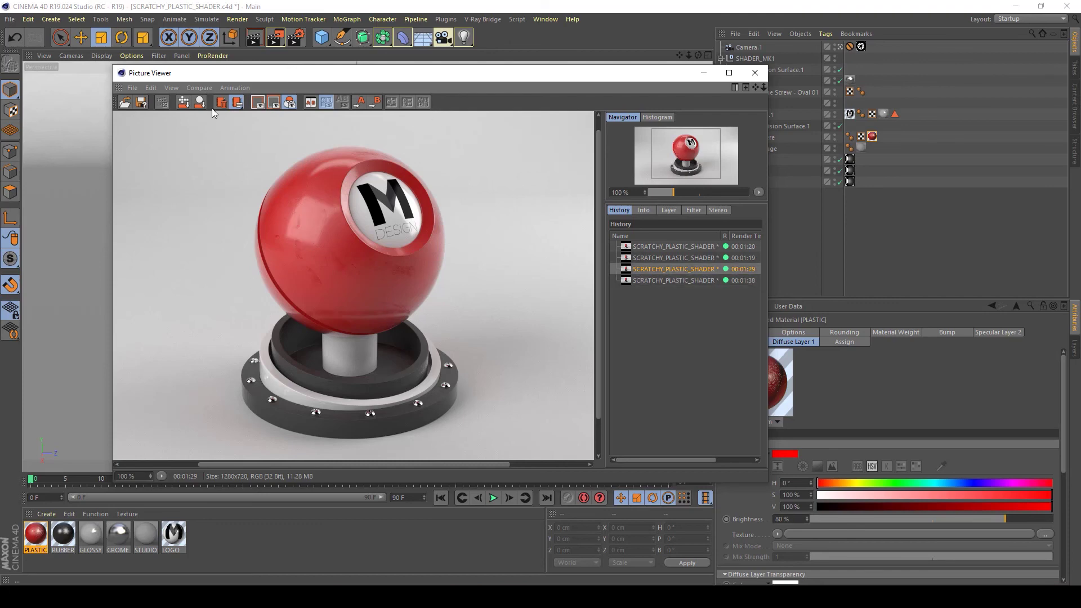
key(Down)
key(Up)
key(Down)
key(Up)
key(Down)
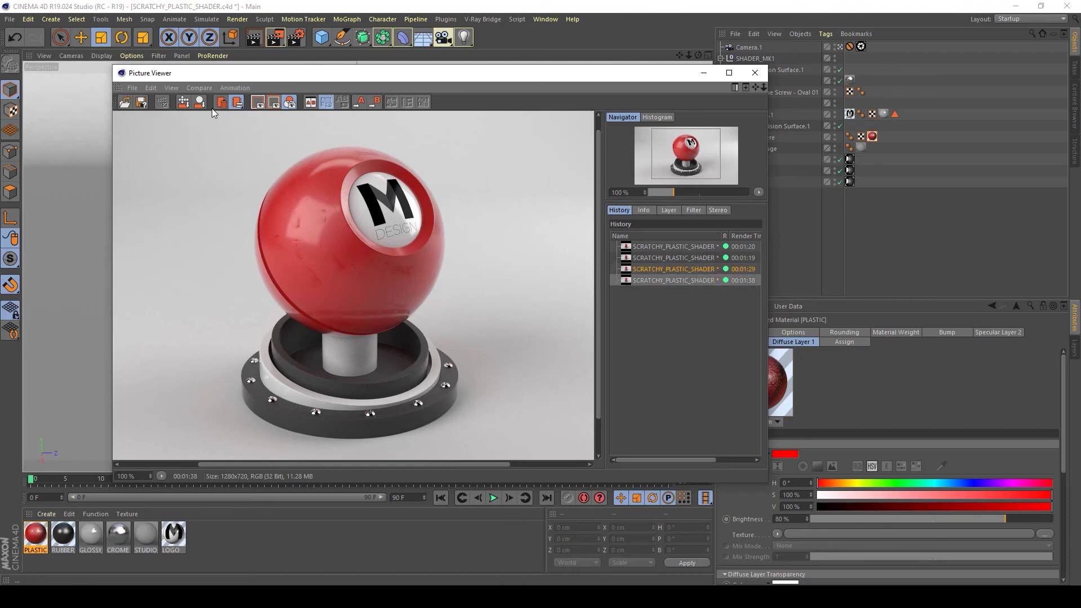